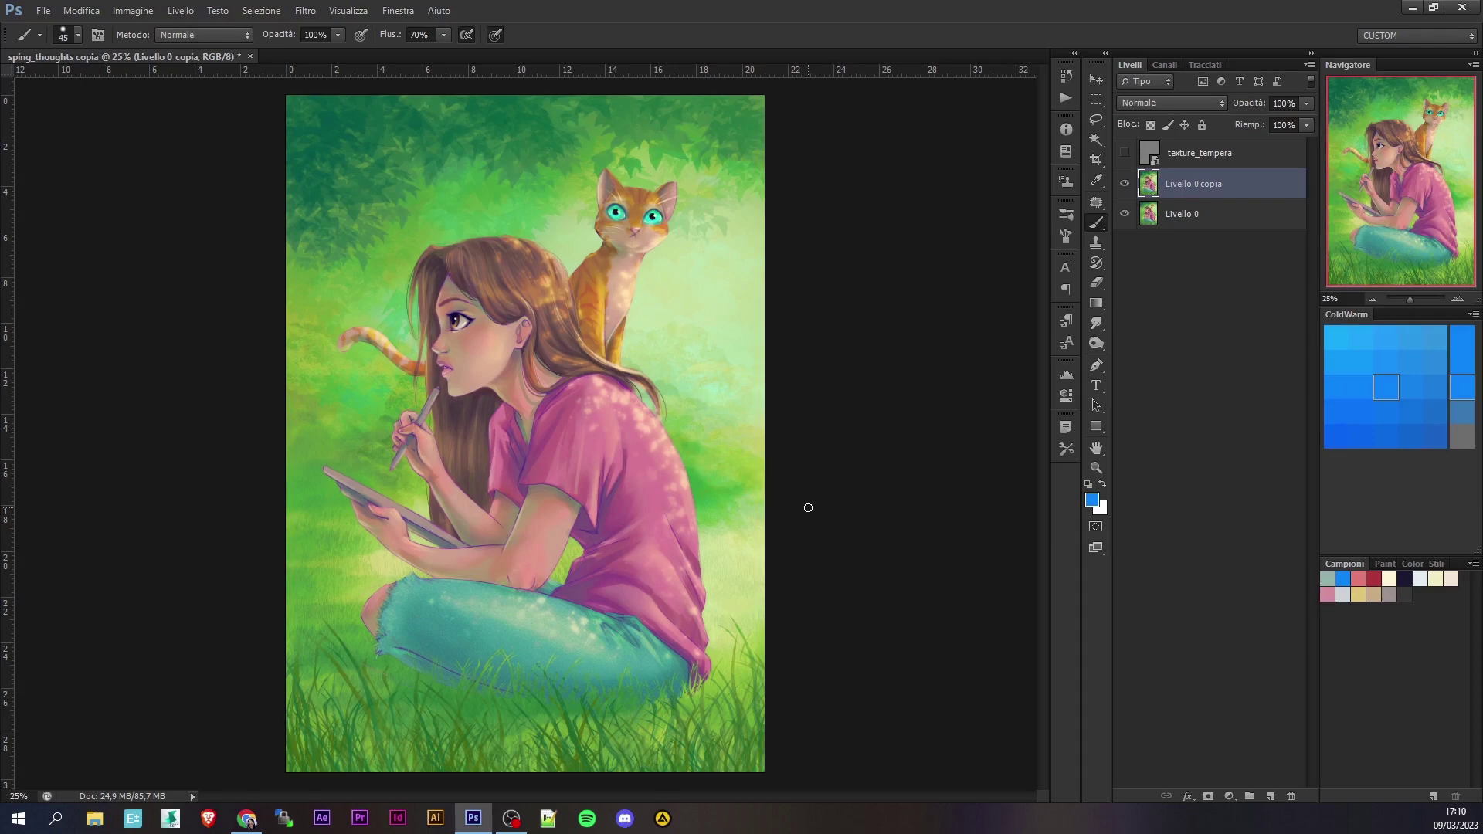
Convert the Livello 0 copia layer to a smart object and apply the Effetto ritaglio filter with 8 levels, edge simplicity 5 and edge precision 2.
{"action": "right_click", "coordinate": [1244, 186]}
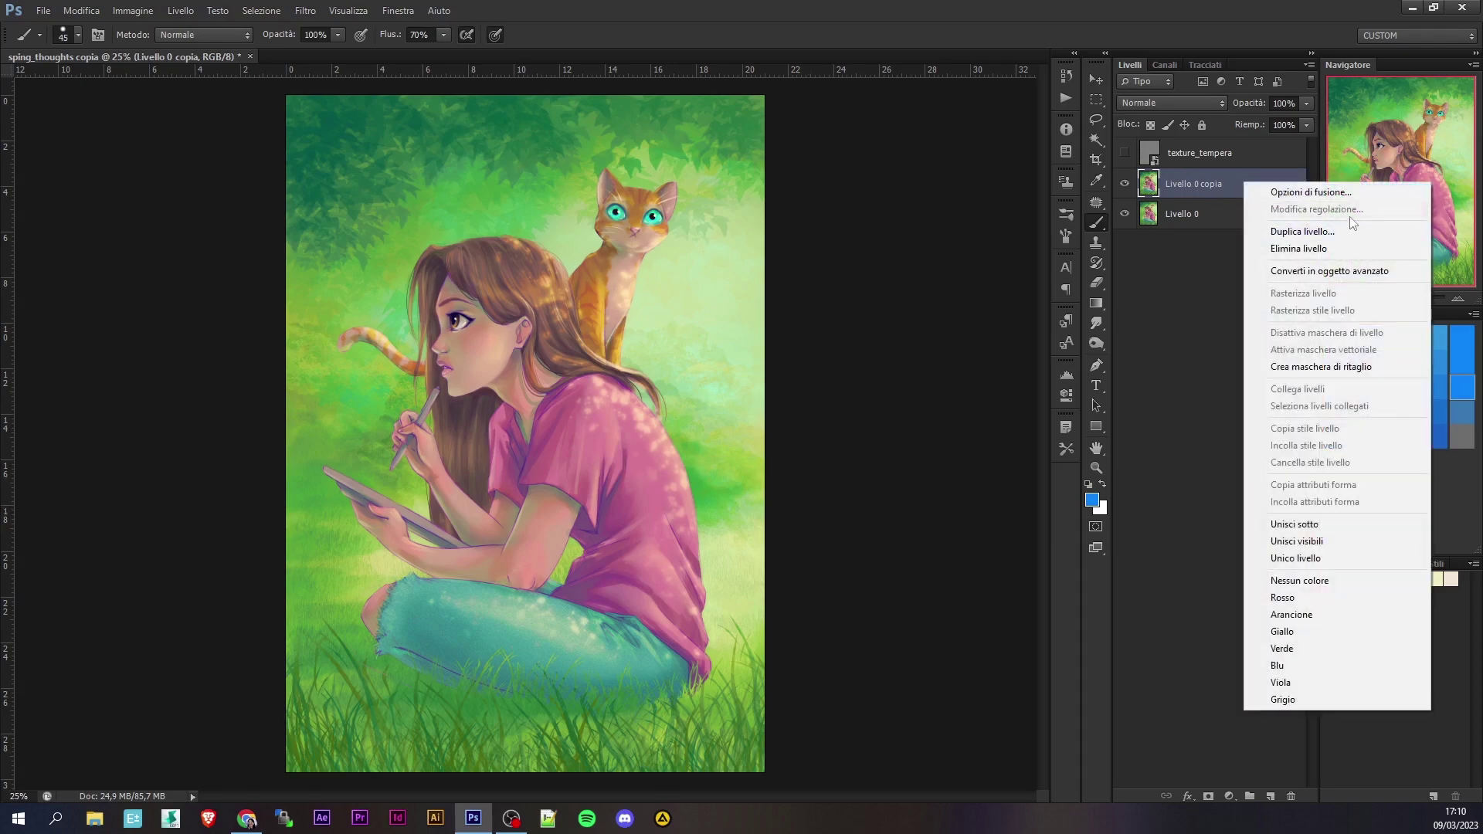
{"action": "left_click", "coordinate": [1360, 271]}
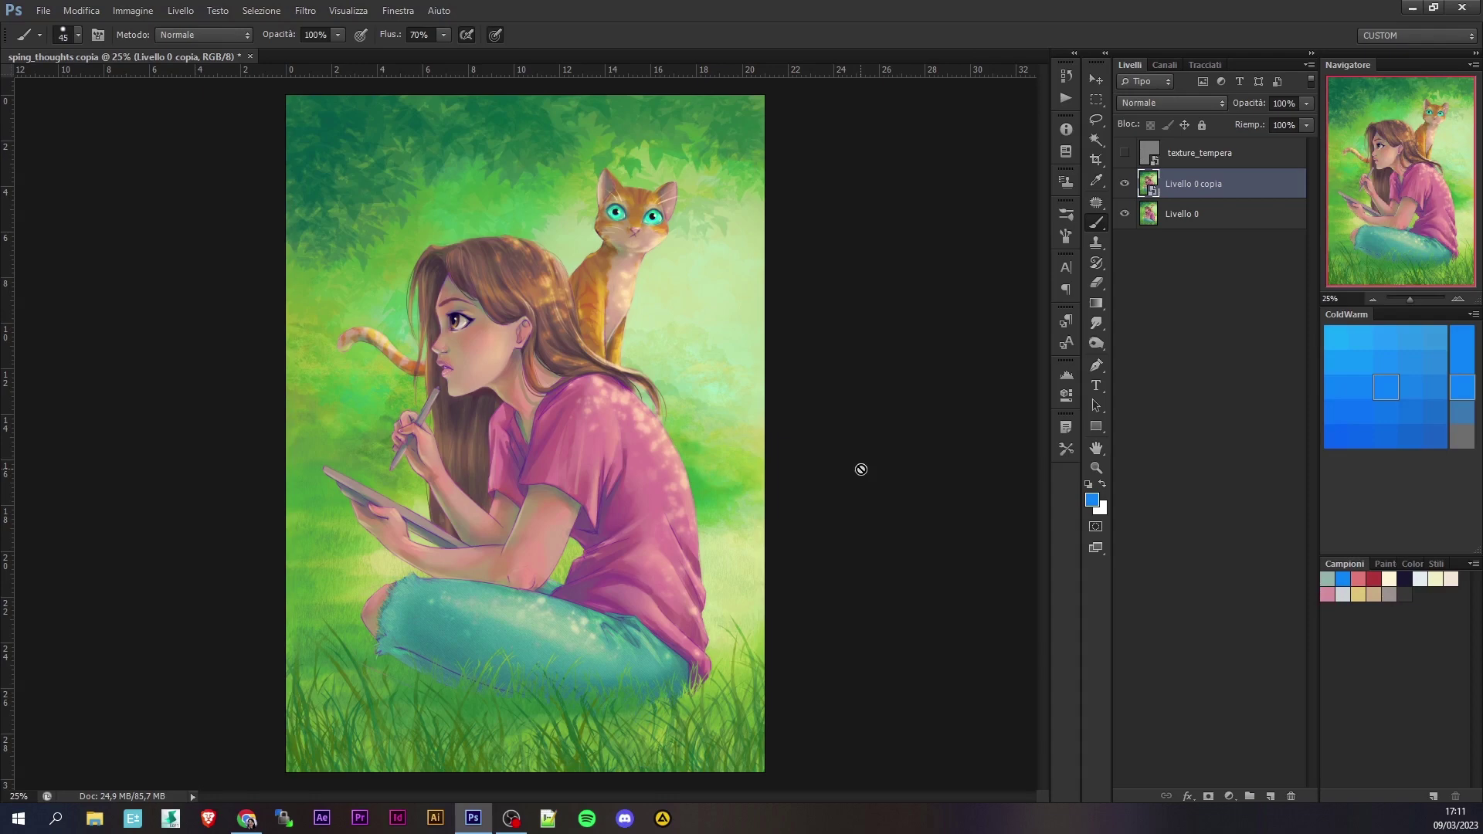
{"action": "left_click", "coordinate": [305, 11]}
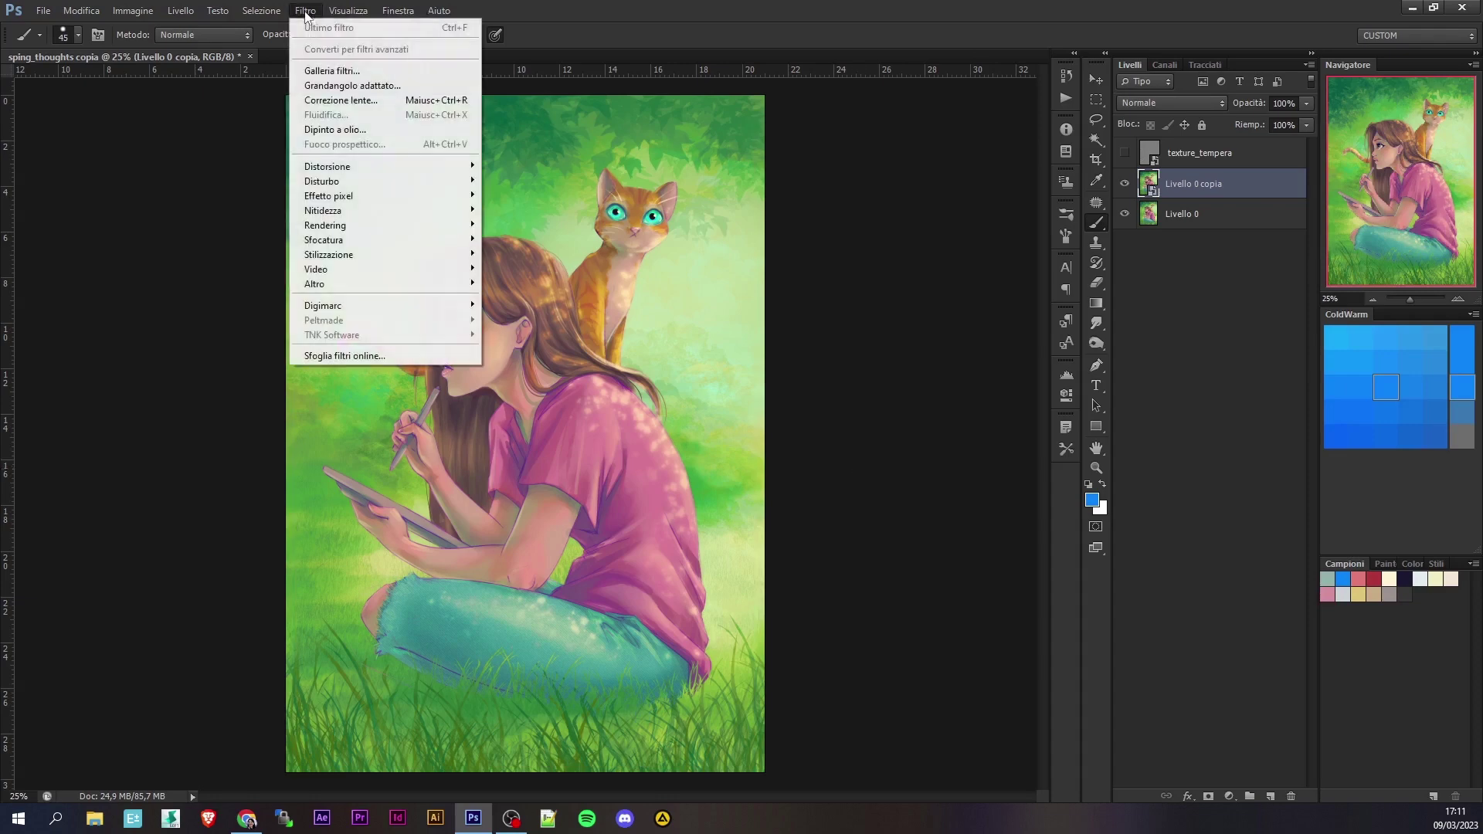
{"action": "left_click", "coordinate": [413, 71]}
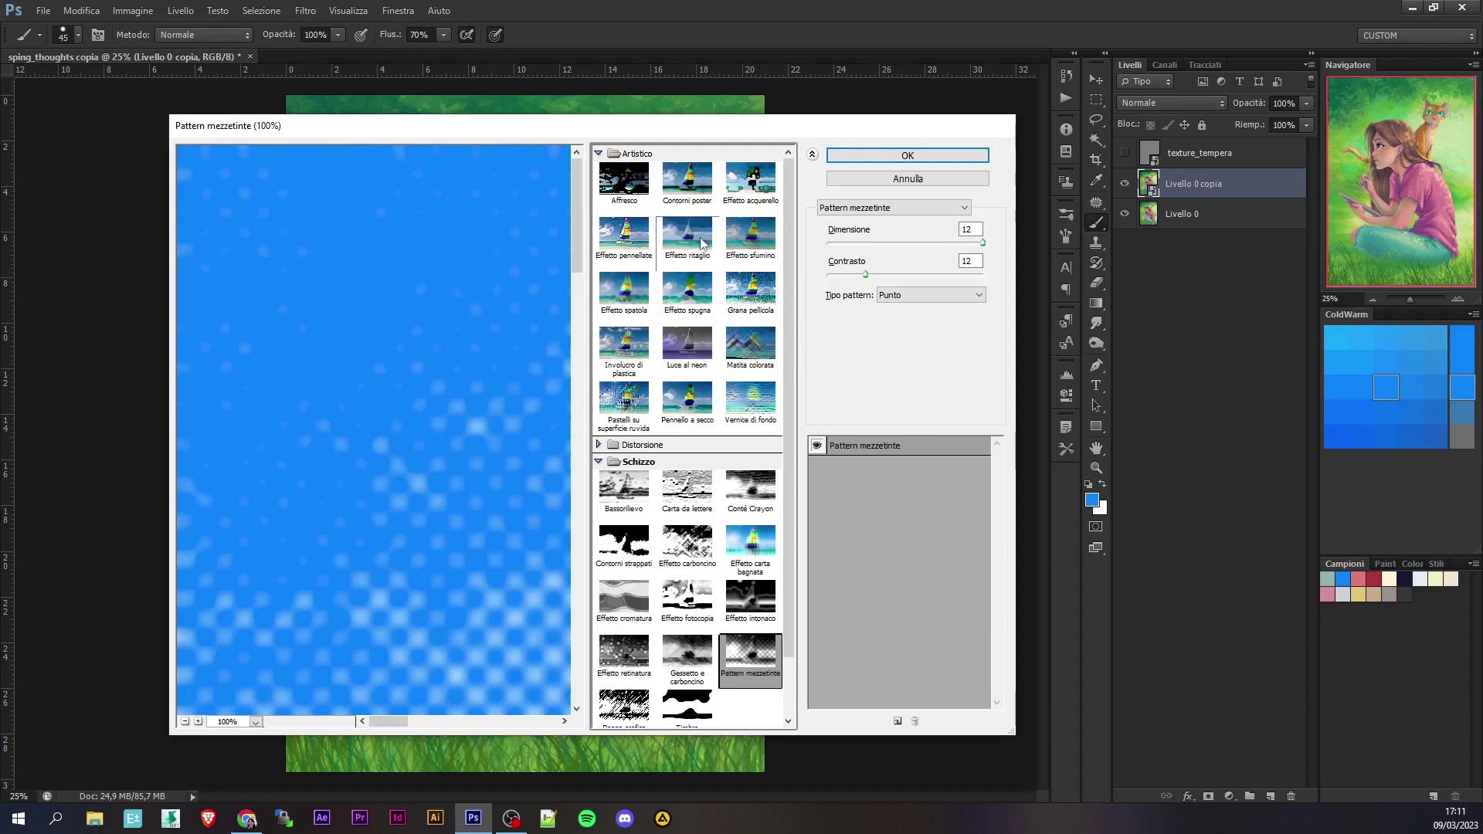
{"action": "left_click", "coordinate": [698, 255]}
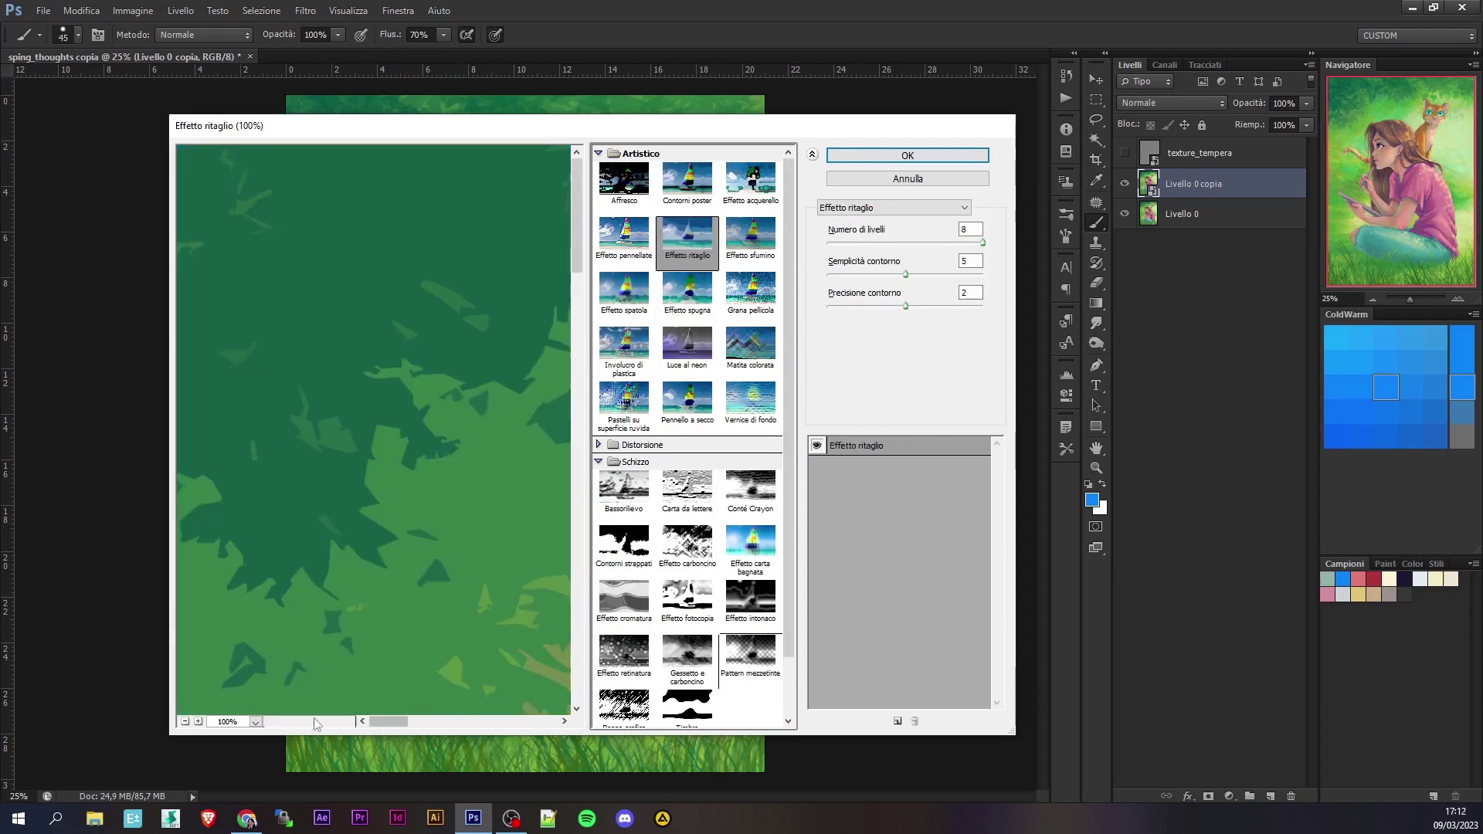
{"action": "left_click", "coordinate": [185, 722]}
{"action": "left_click", "coordinate": [186, 722]}
{"action": "left_click", "coordinate": [186, 722]}
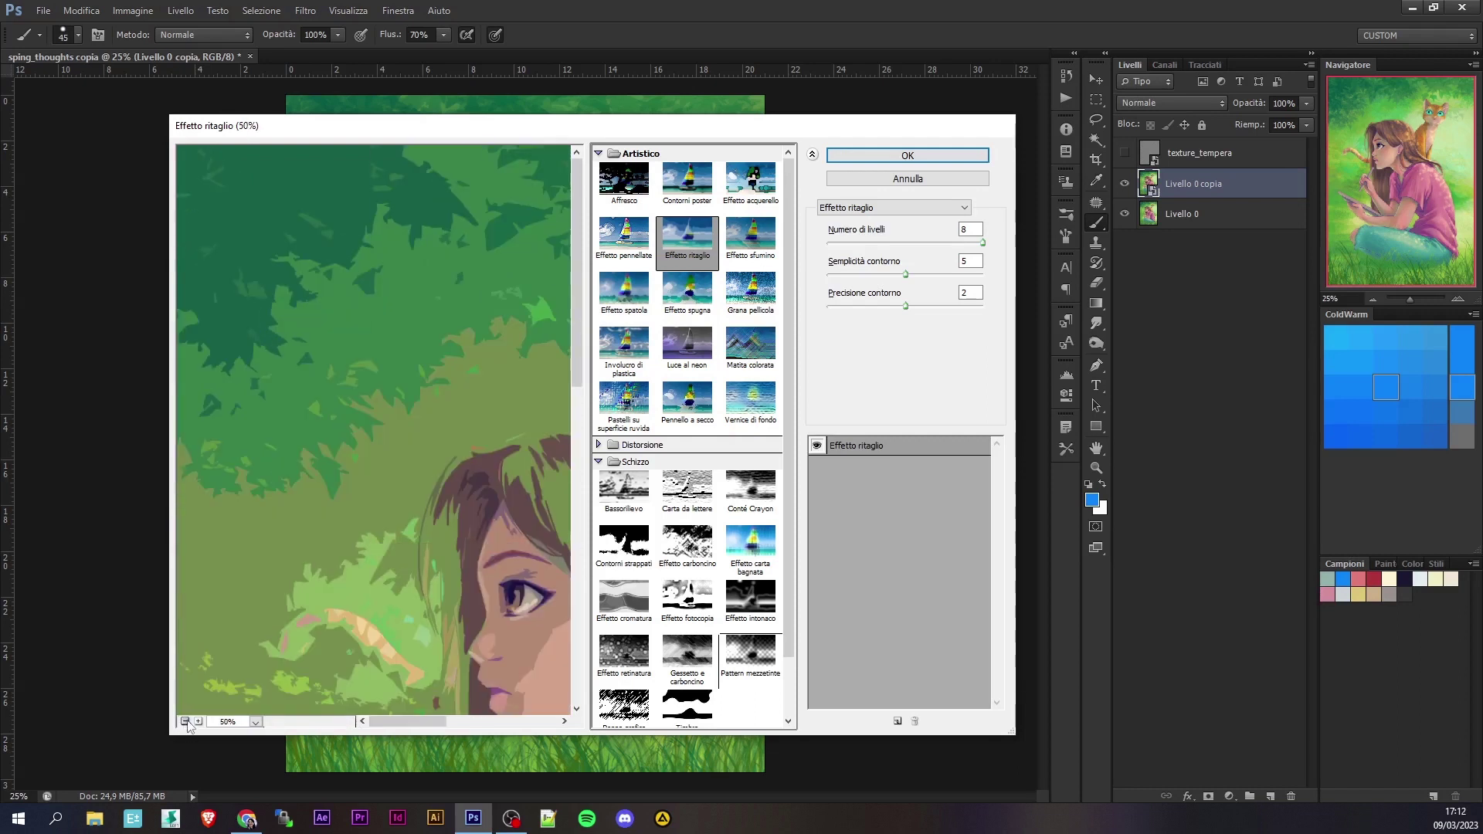
{"action": "left_click", "coordinate": [185, 721]}
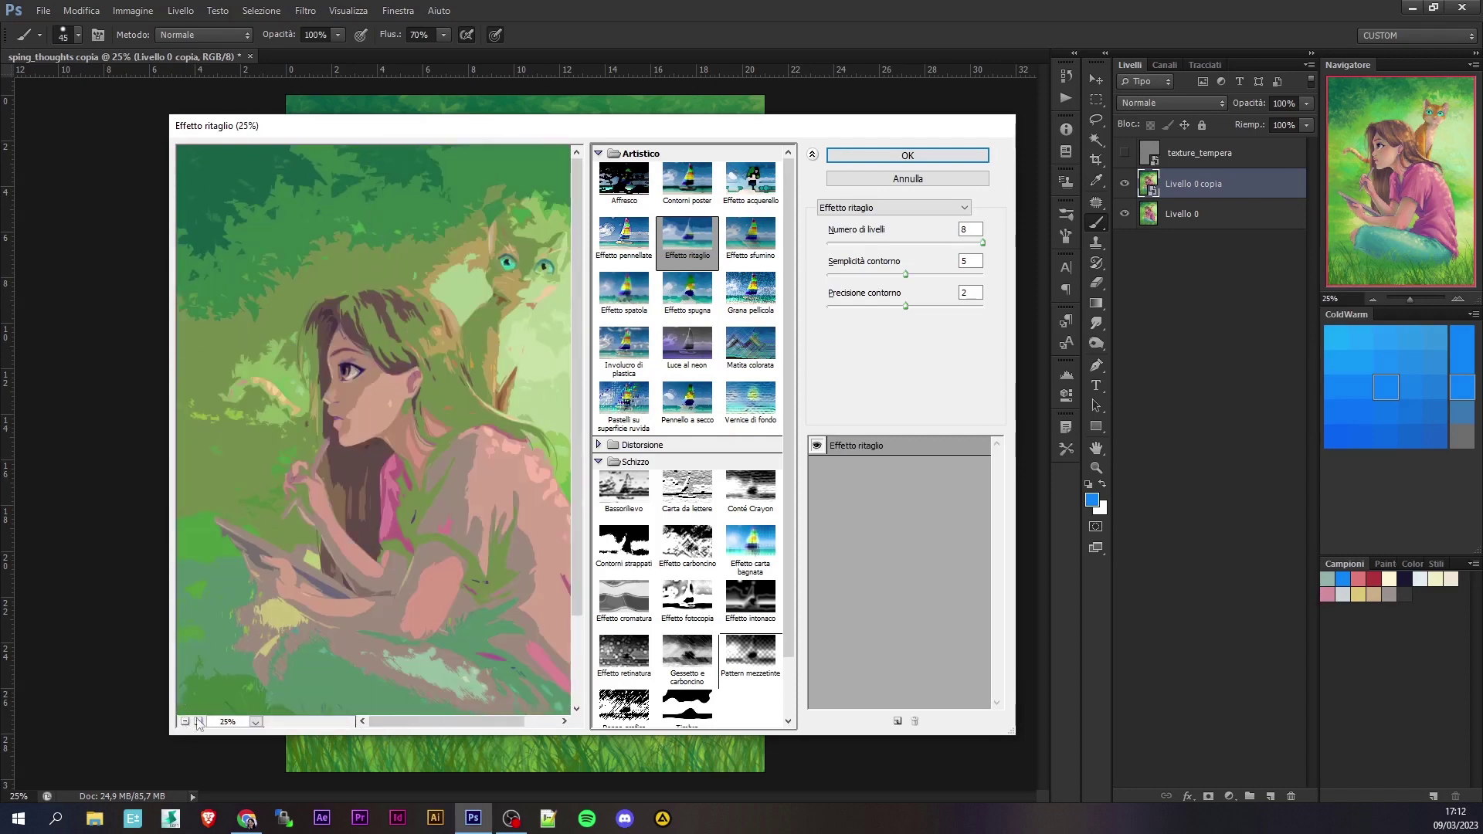
{"action": "left_click", "coordinate": [185, 722]}
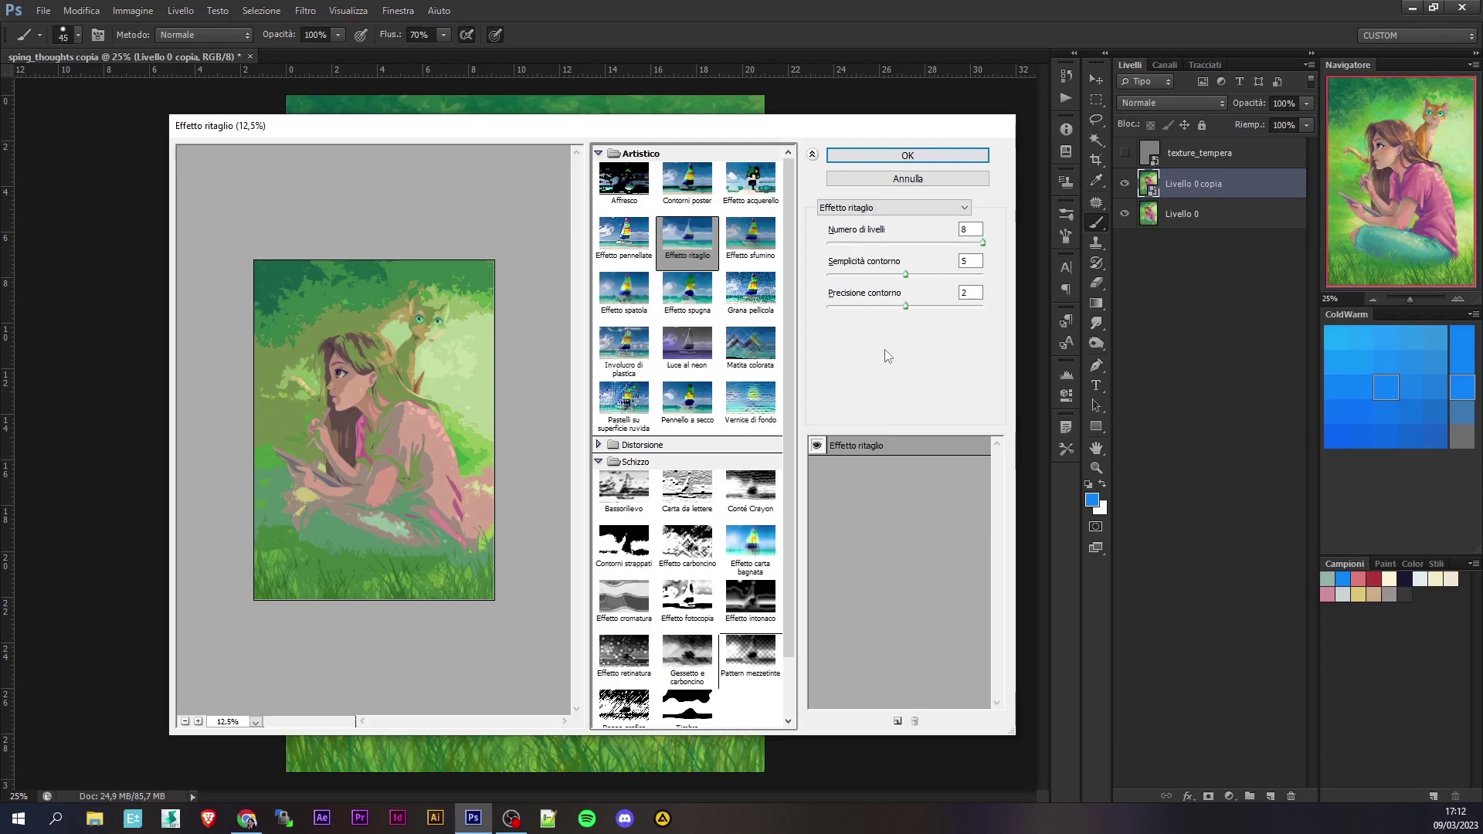
{"action": "left_click", "coordinate": [896, 155]}
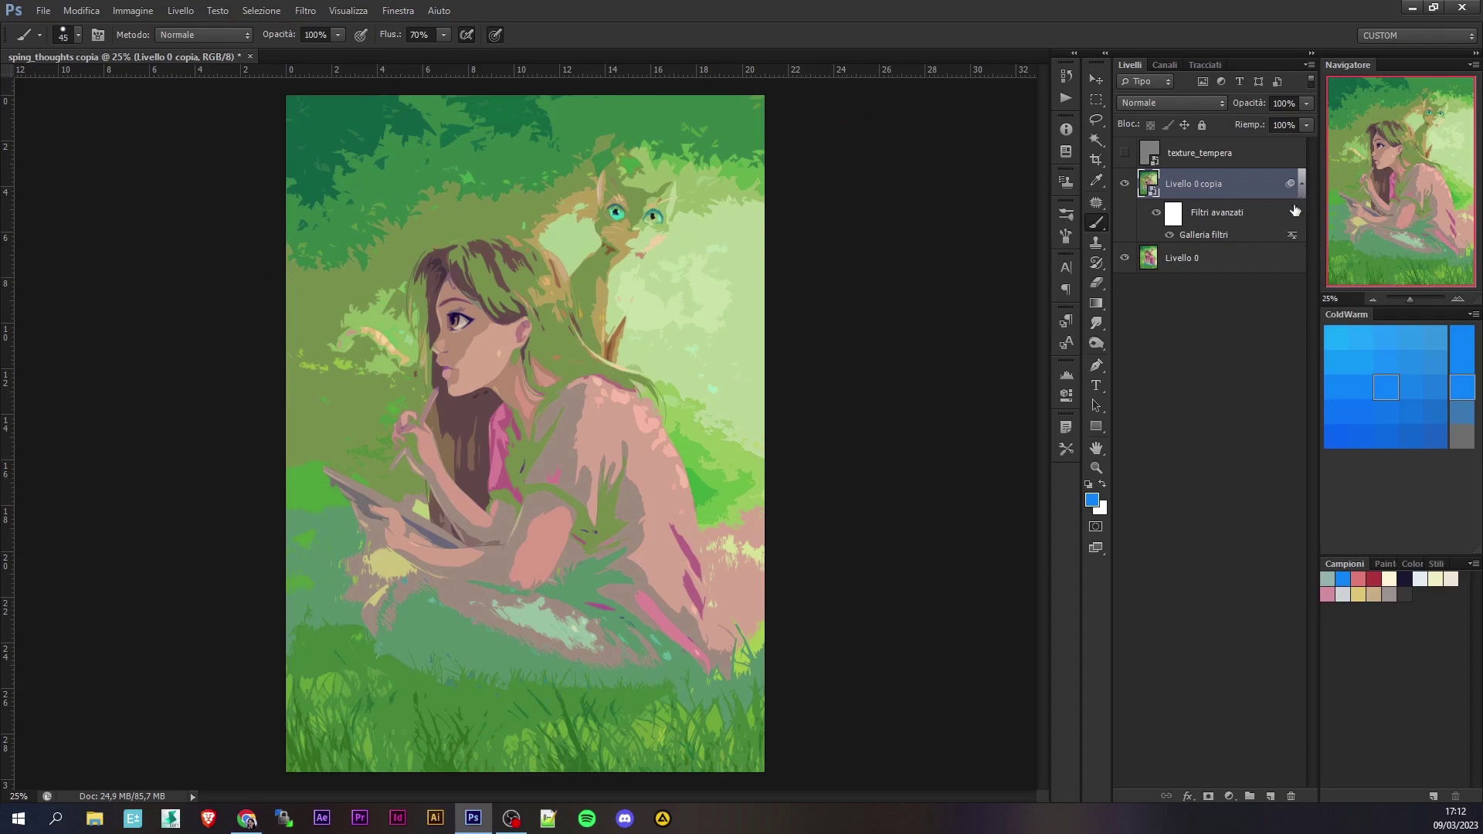
Set the blending opacity of the Effetto ritaglio smart filter on Livello 0 copia to 11%.
{"action": "double_click", "coordinate": [1203, 236]}
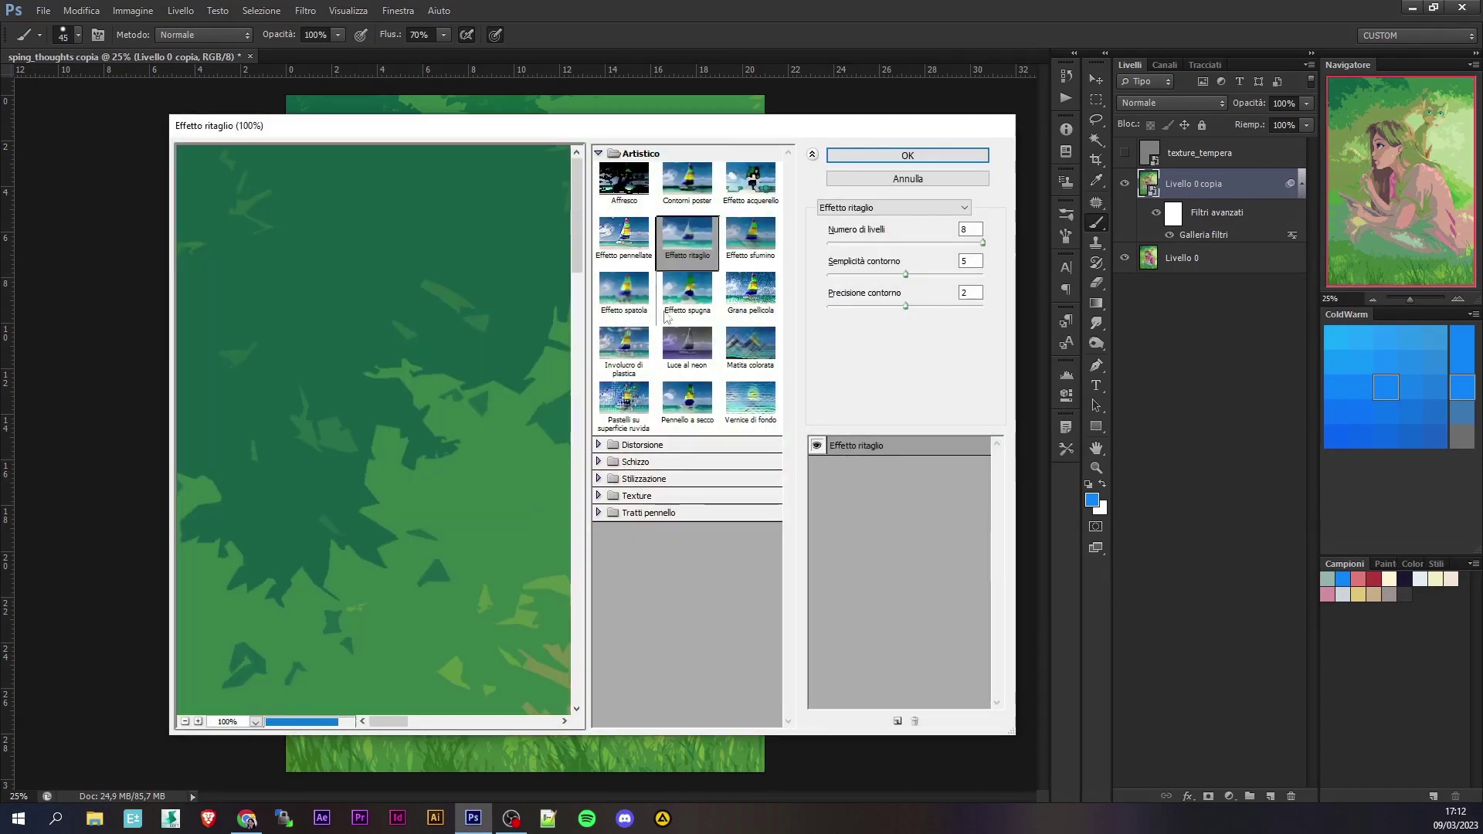
{"action": "left_click", "coordinate": [967, 181]}
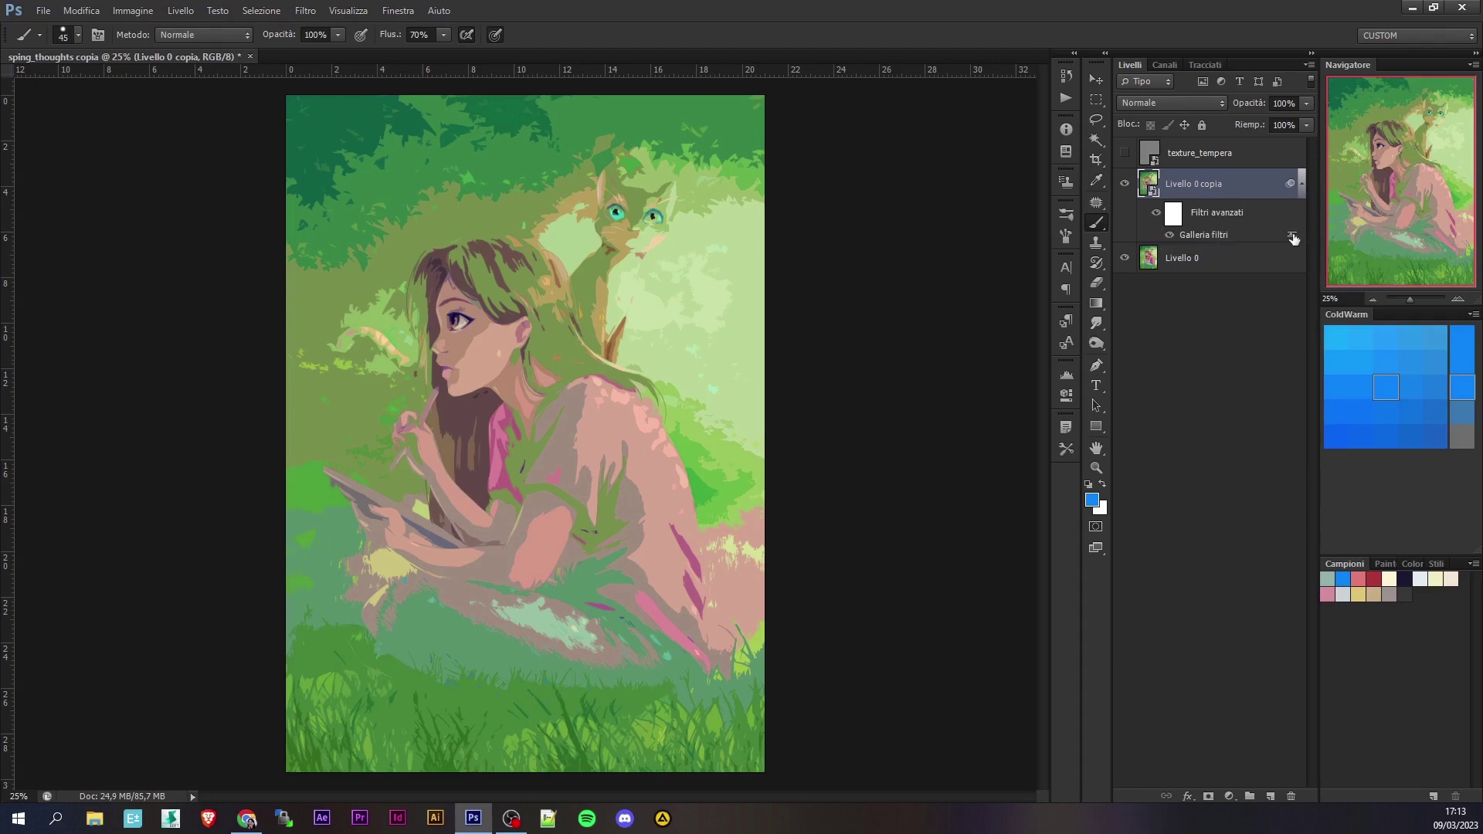
{"action": "double_click", "coordinate": [1292, 239]}
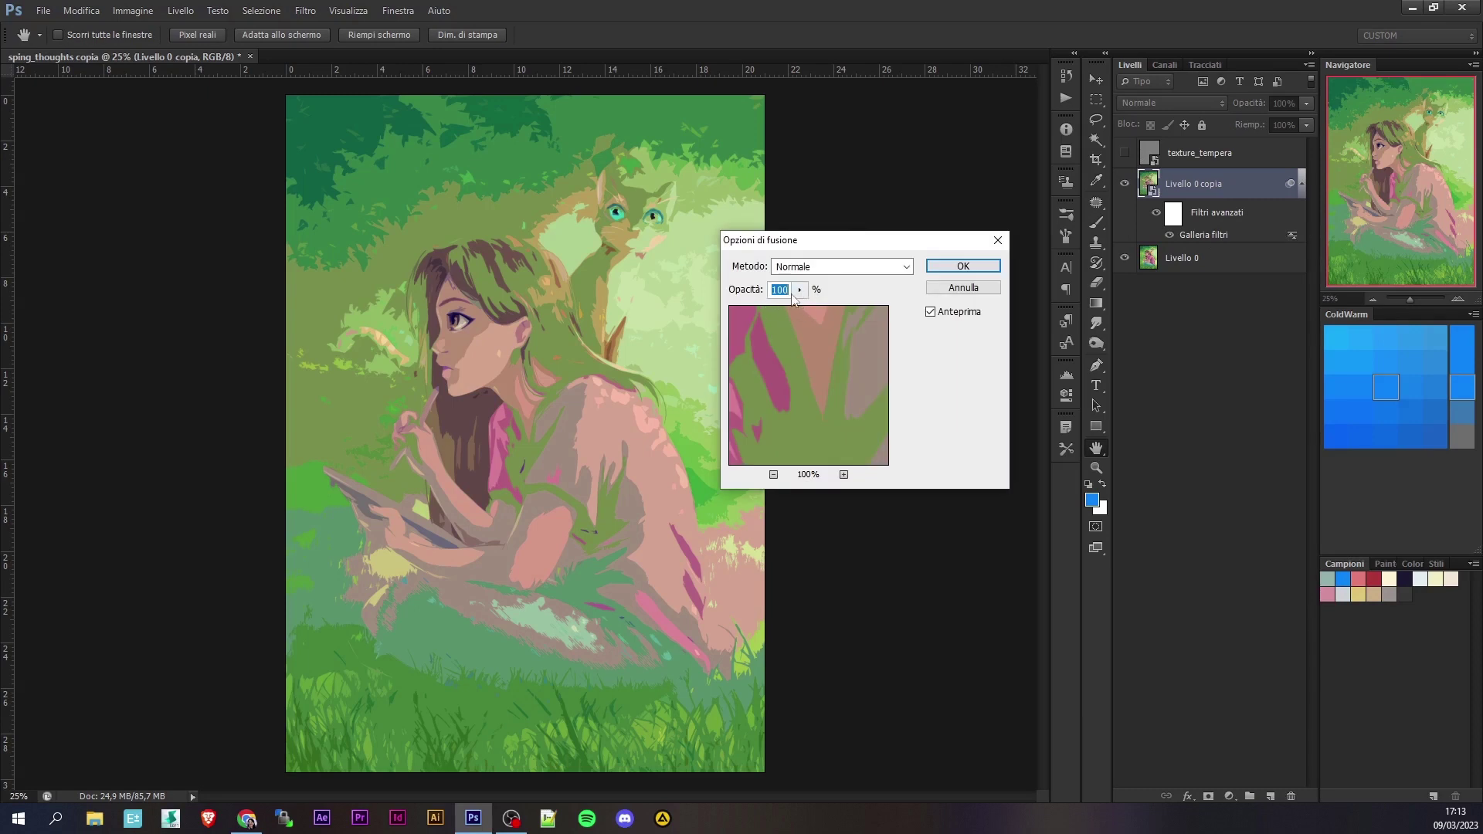
{"action": "left_click_drag", "start_coordinate": [800, 292], "coordinate": [735, 309]}
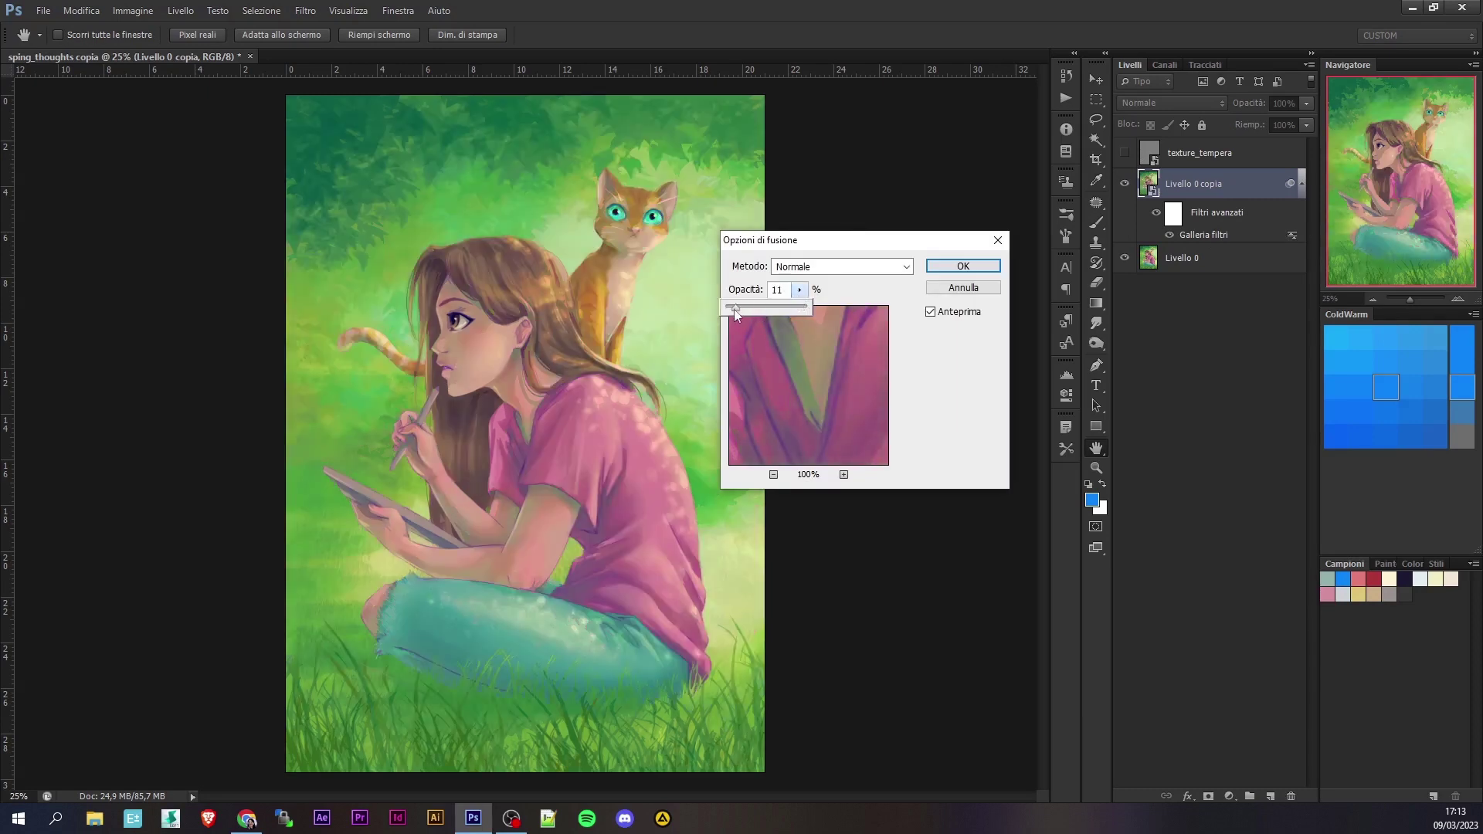
{"action": "key", "text": "Return"}
{"action": "key", "text": "b"}
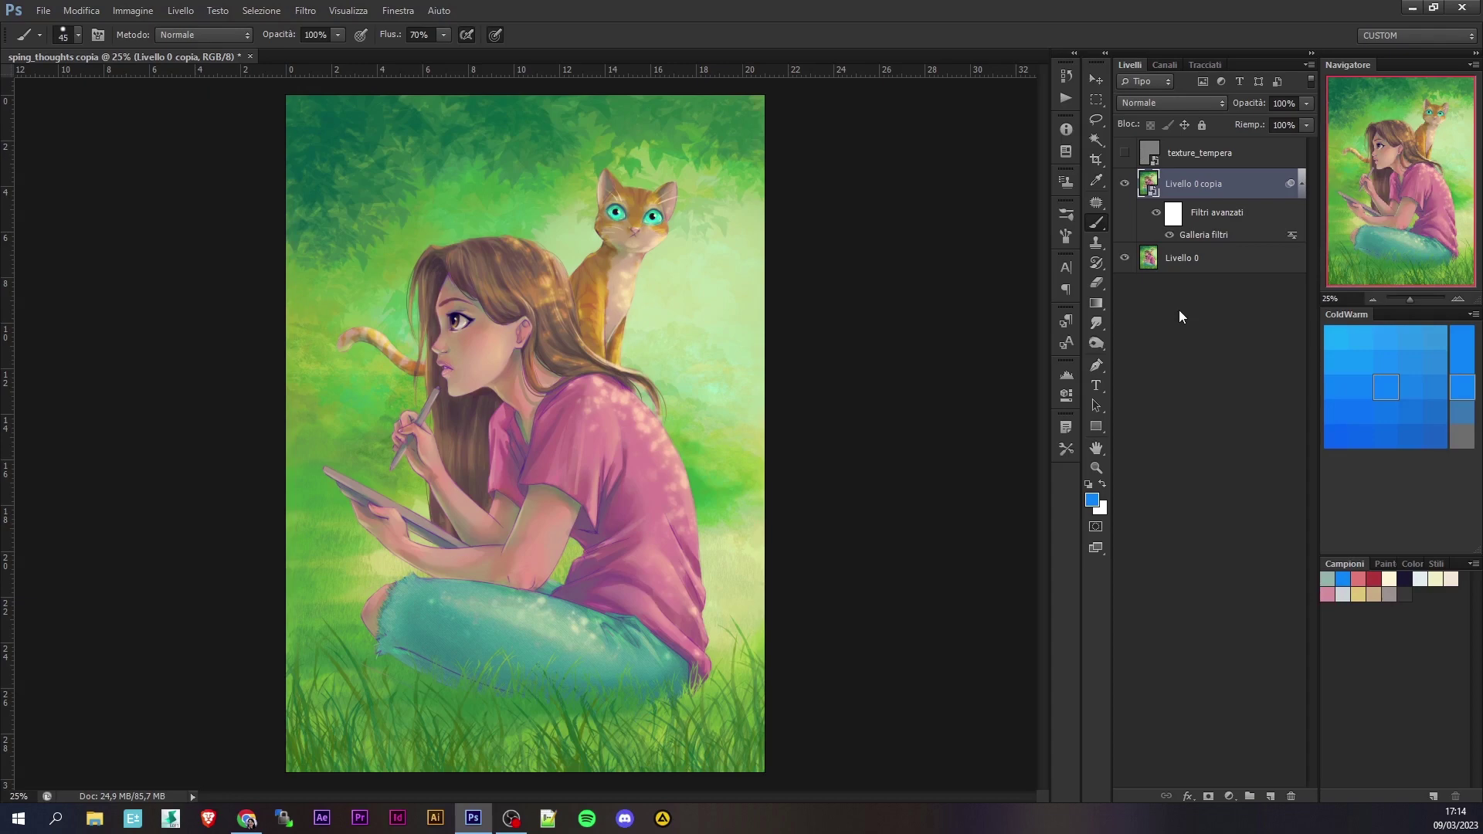
Apply the Effetto pennellate gallery filter to Livello 0 copia with brush size 11, contrast 0 and brush type Semplice.
{"action": "left_click", "coordinate": [305, 10]}
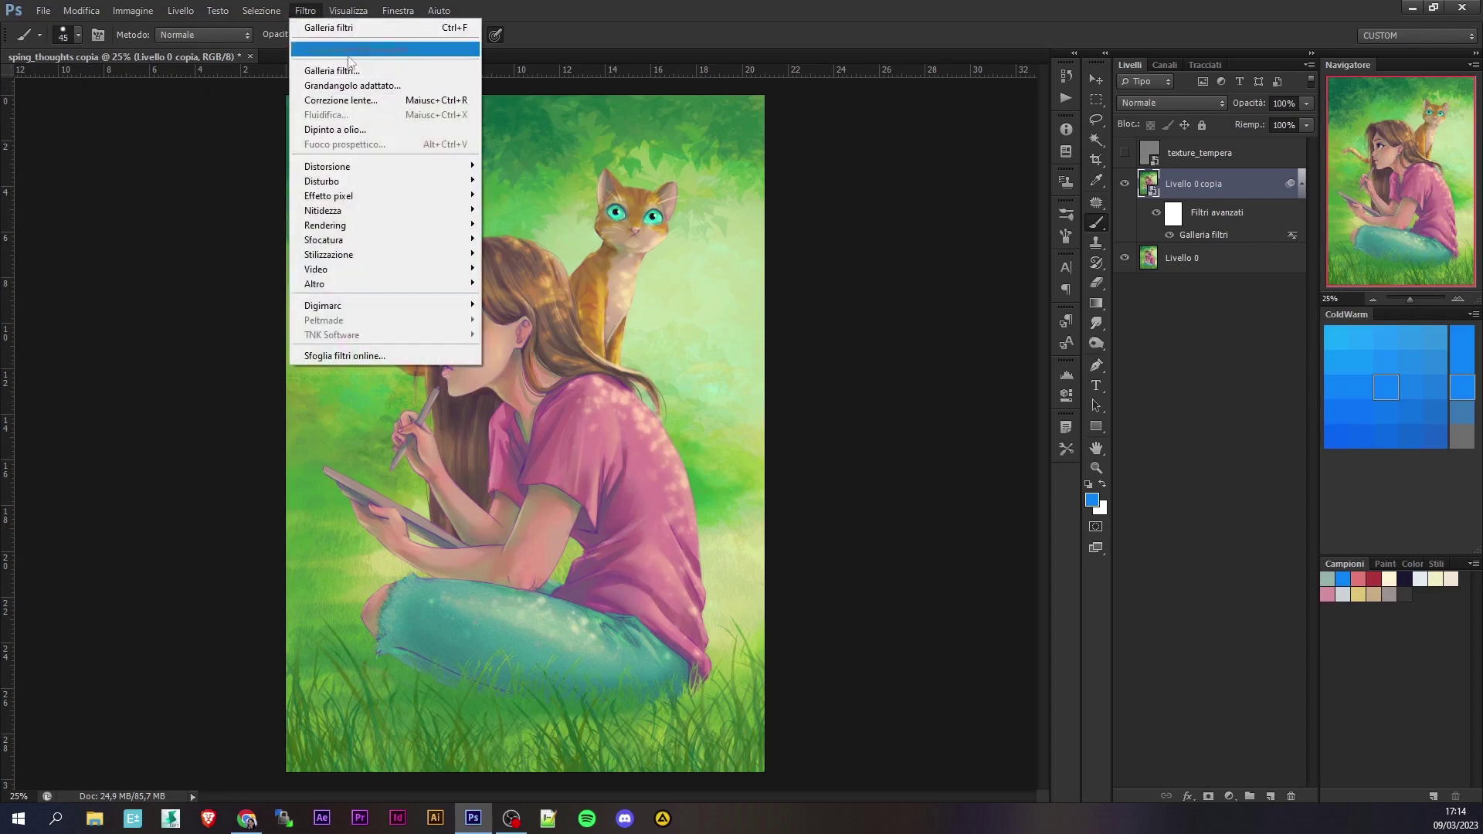
{"action": "left_click", "coordinate": [379, 71]}
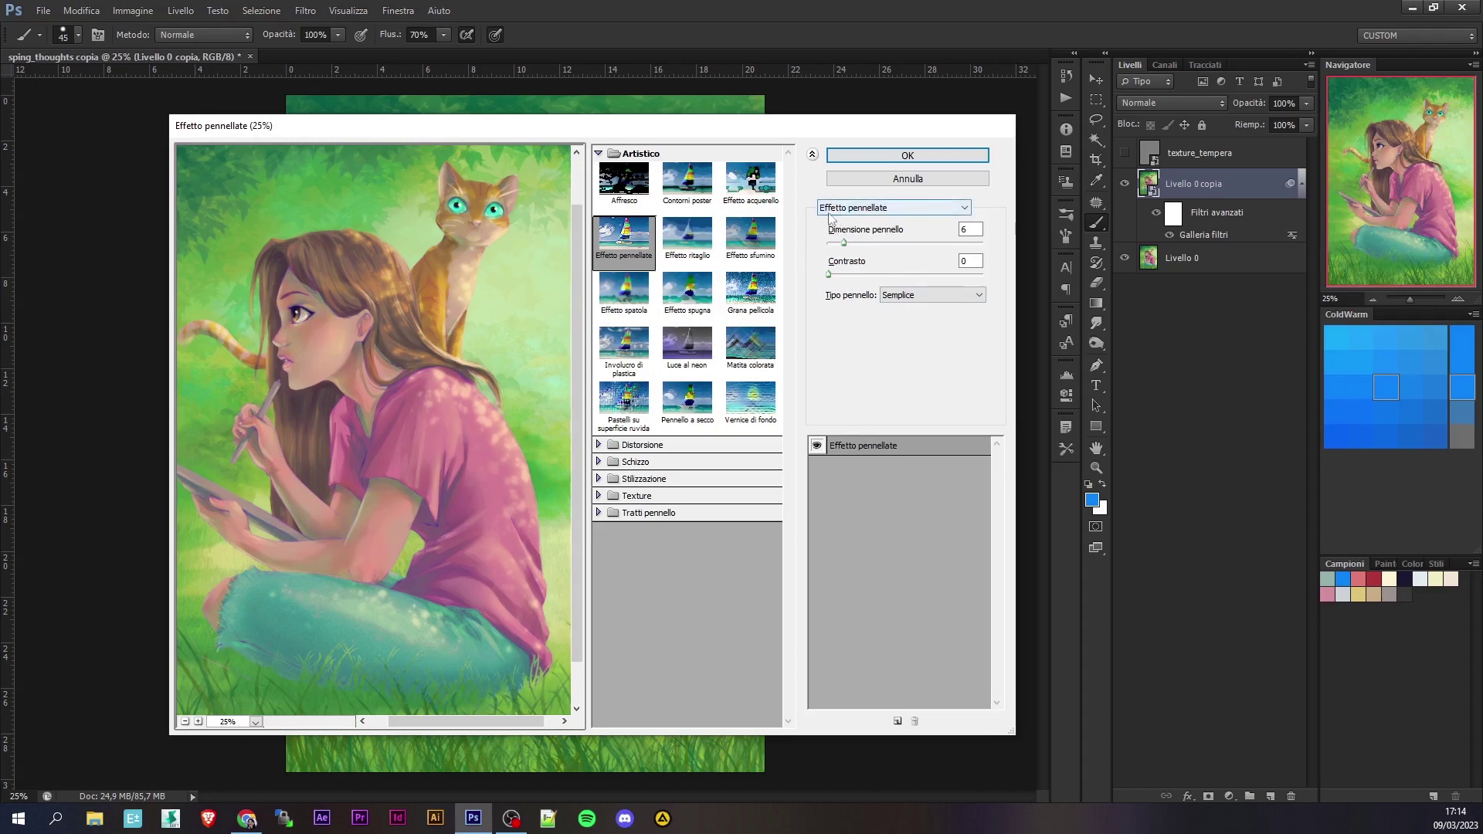
{"action": "left_click_drag", "start_coordinate": [843, 243], "coordinate": [859, 245]}
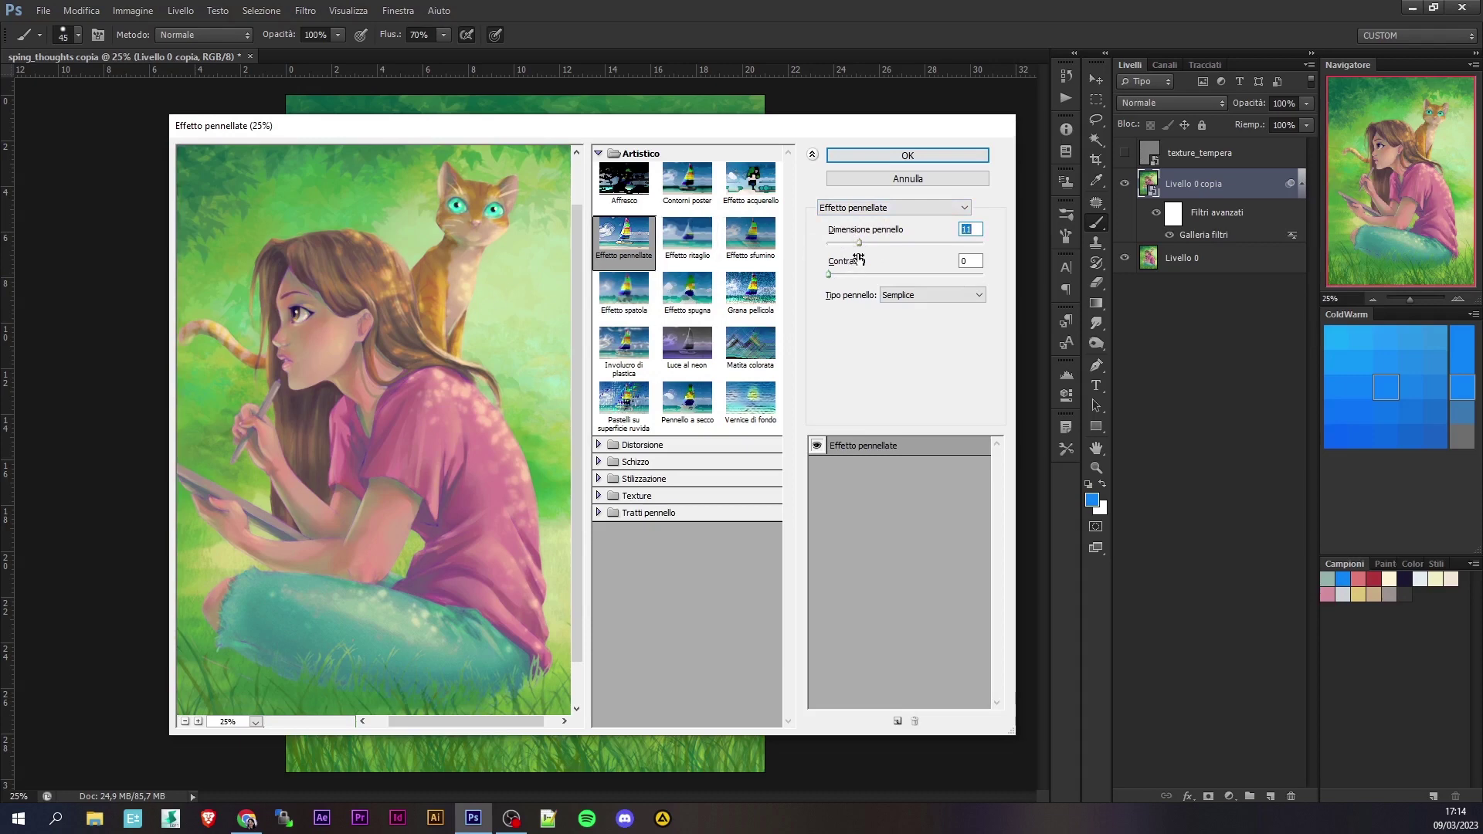
{"action": "left_click_drag", "start_coordinate": [860, 247], "coordinate": [860, 249]}
{"action": "key", "text": "Return"}
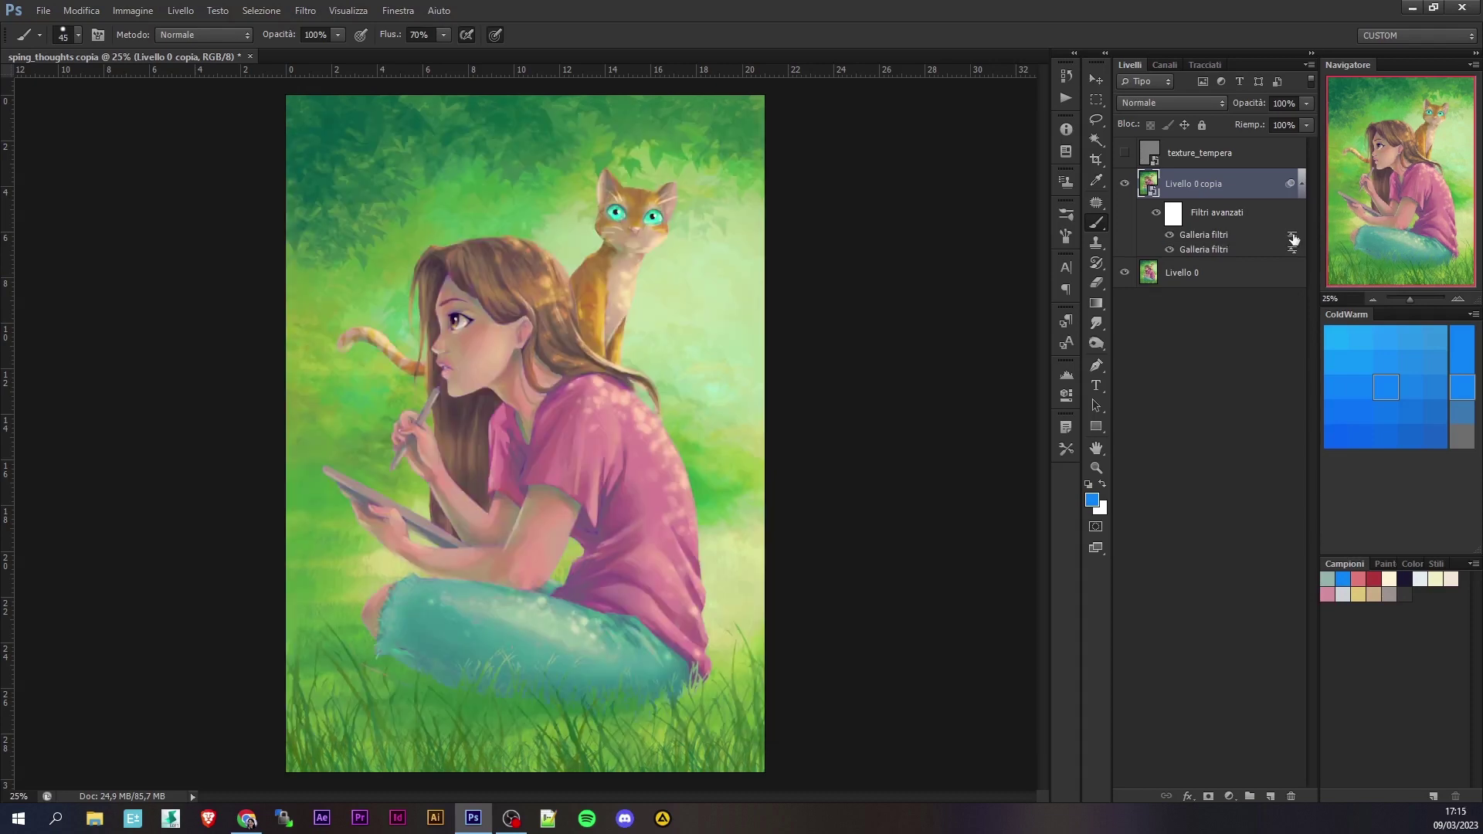
Set the blending mode of the Effetto pennellate smart filter to Sovrapponi.
{"action": "double_click", "coordinate": [1292, 239]}
{"action": "left_click", "coordinate": [828, 270]}
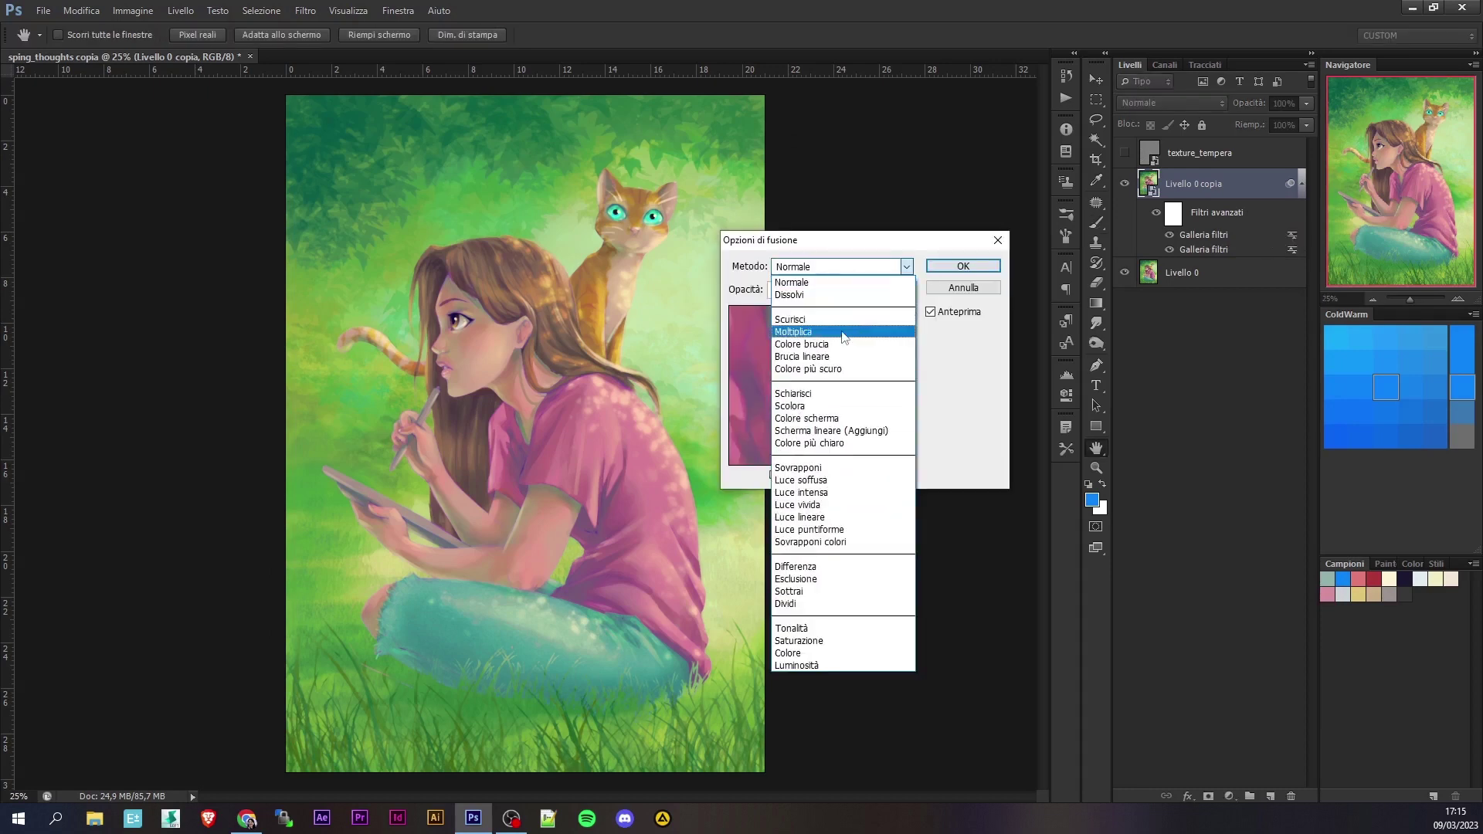
{"action": "left_click", "coordinate": [804, 467]}
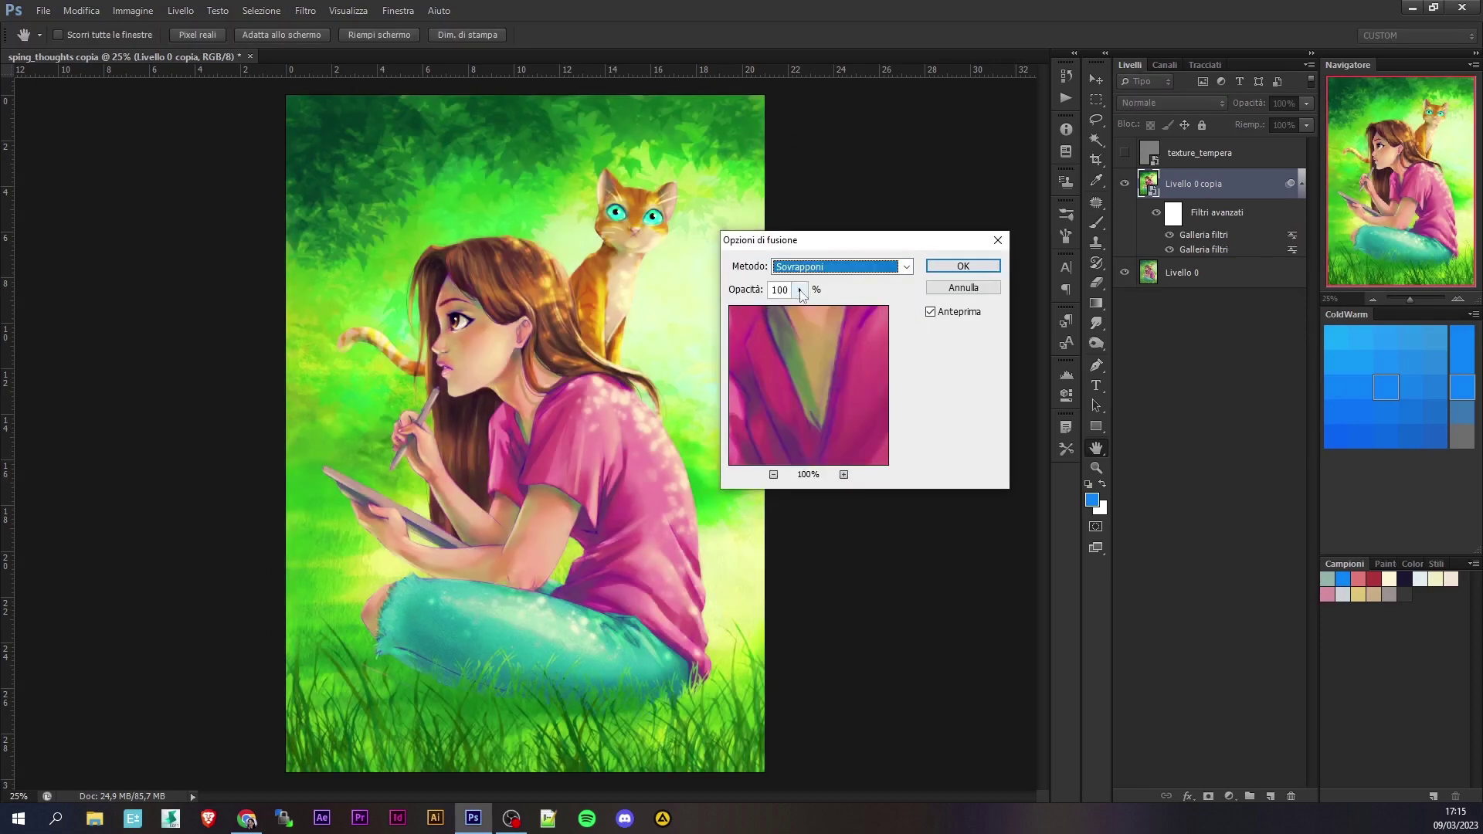
{"action": "left_click", "coordinate": [799, 290]}
{"action": "key", "text": "Return"}
{"action": "key", "text": "b"}
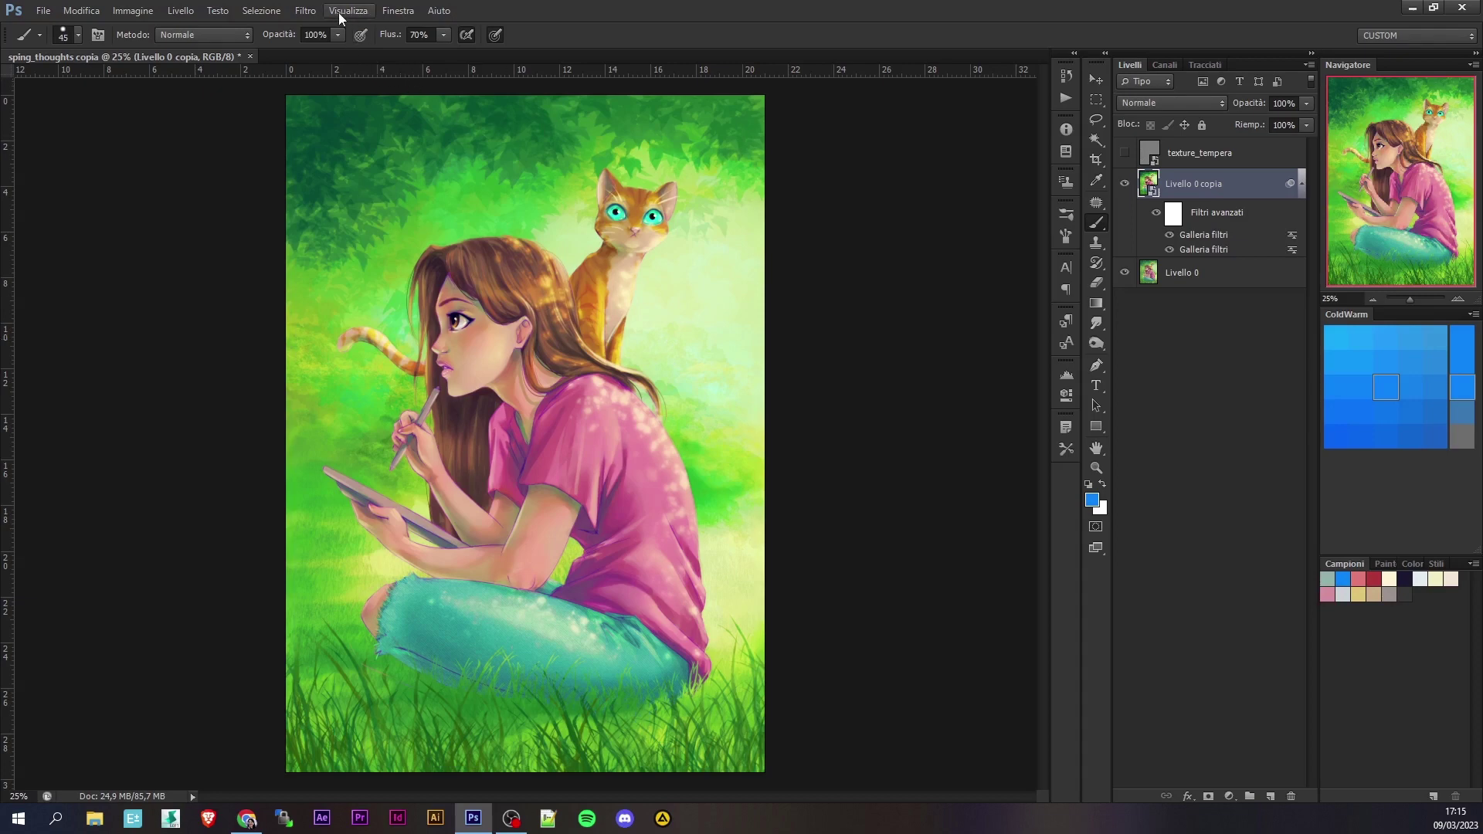
Apply the Pennello a secco gallery filter to Livello 0 copia with brush size 6, brush detail 10 and texture 1.
{"action": "left_click", "coordinate": [305, 10]}
{"action": "left_click", "coordinate": [332, 68]}
{"action": "left_click", "coordinate": [686, 399]}
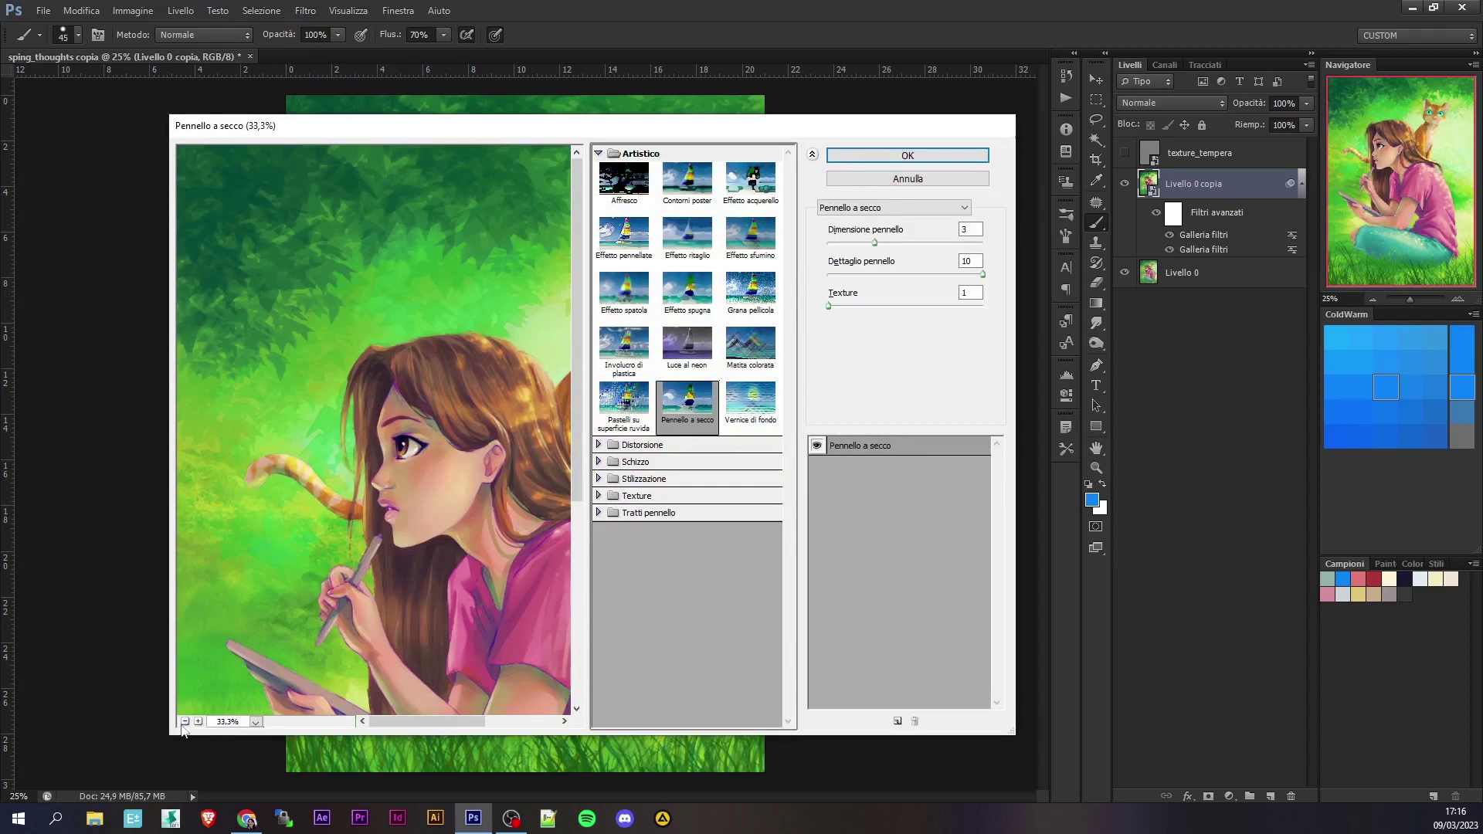
{"action": "left_click", "coordinate": [184, 722]}
{"action": "left_click_drag", "start_coordinate": [431, 569], "coordinate": [406, 514]}
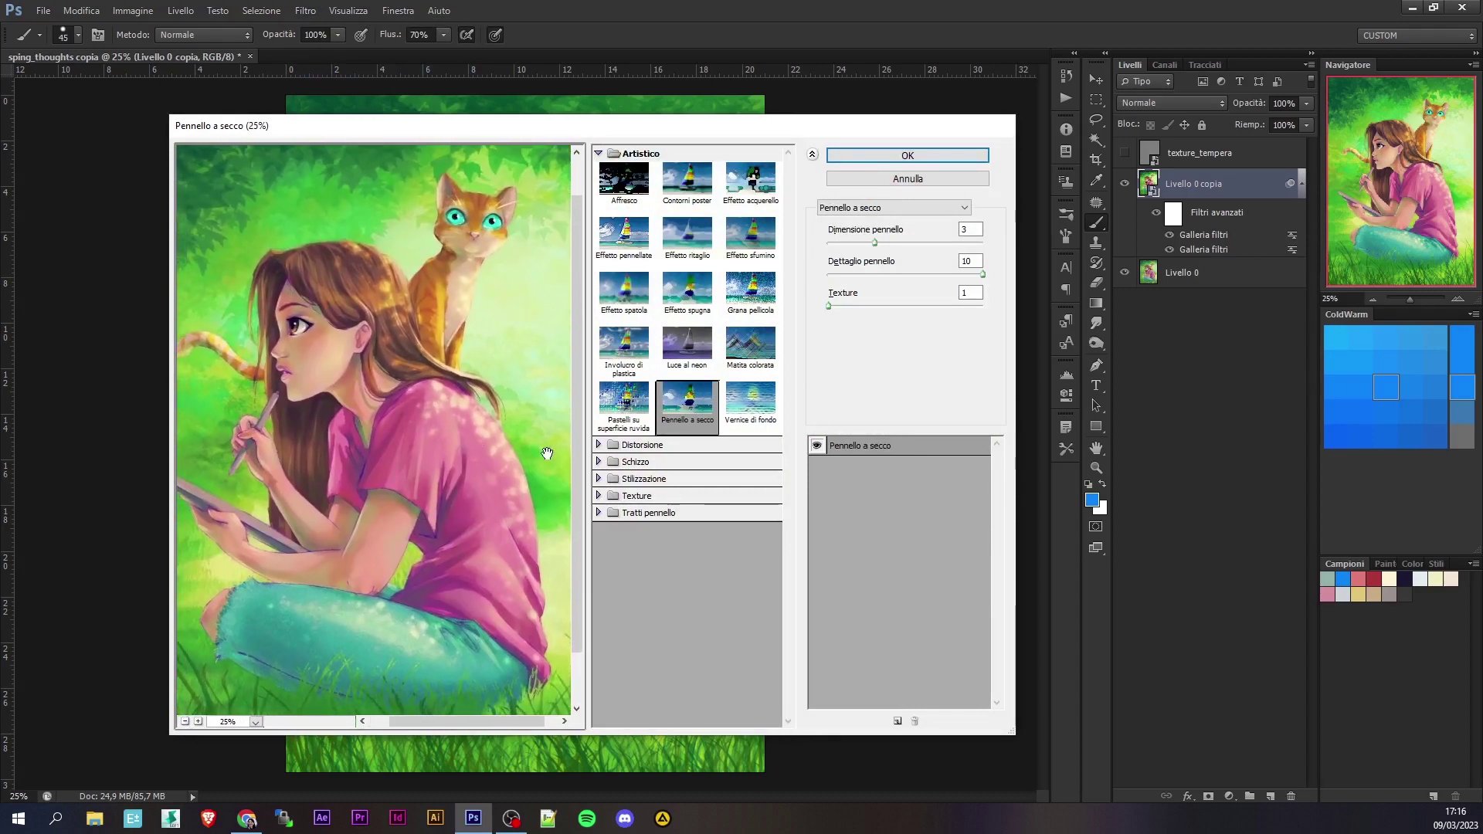
{"action": "left_click", "coordinate": [916, 242]}
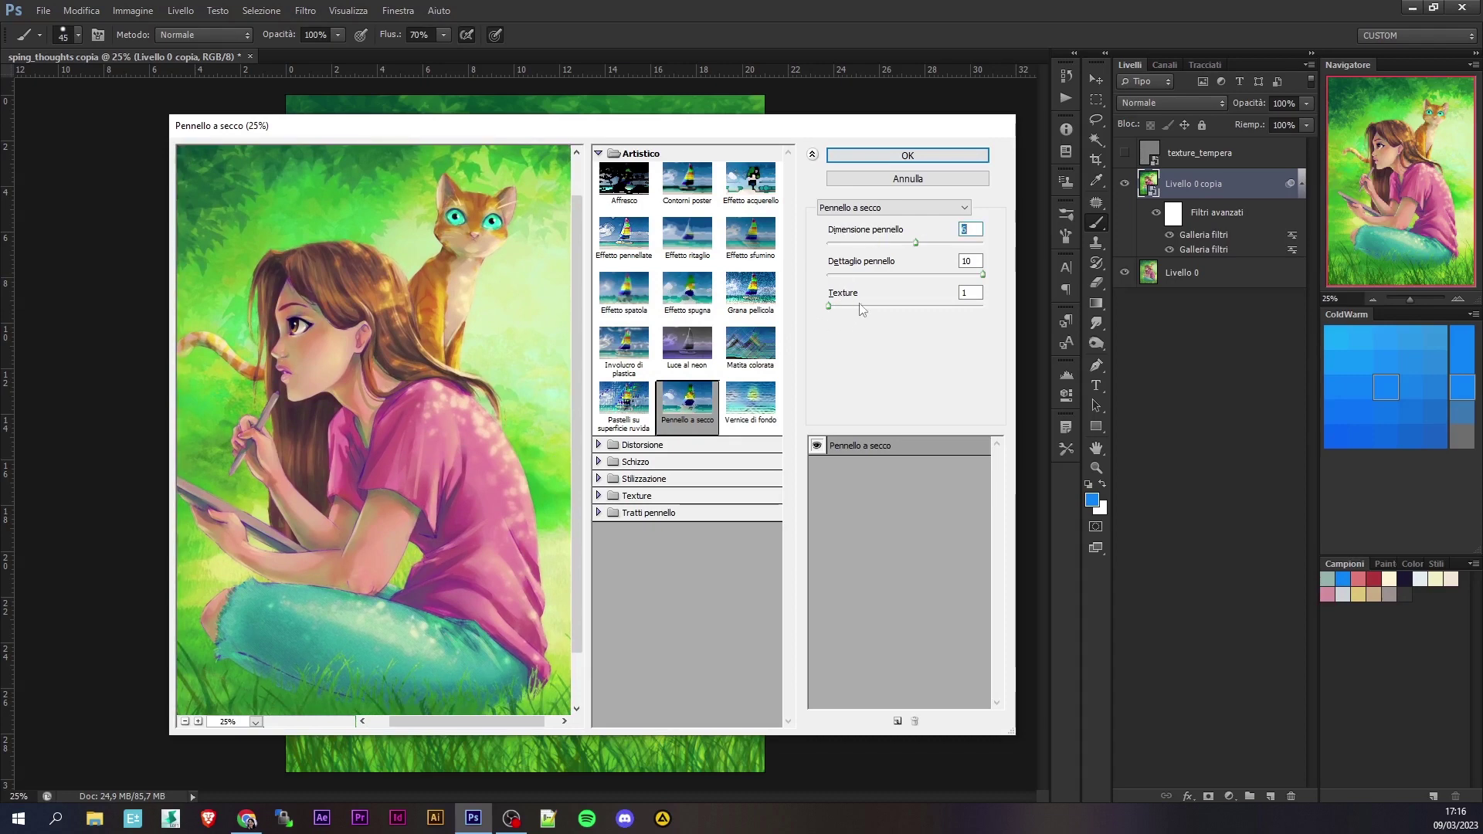
{"action": "key", "text": "Return"}
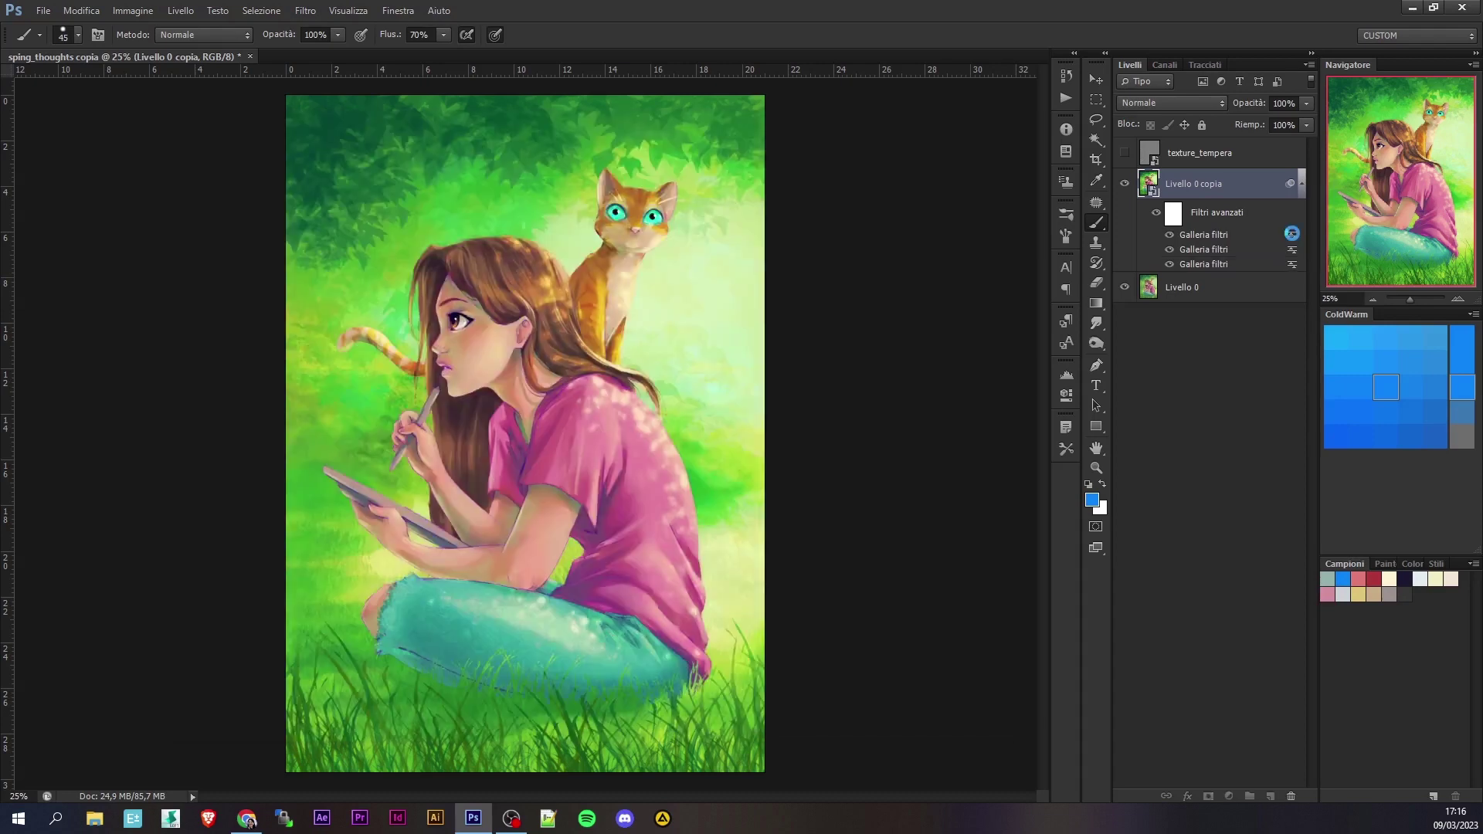
Set the blending mode of the Pennello a secco smart filter to Luce soffusa.
{"action": "key", "text": "h"}
{"action": "double_click", "coordinate": [1292, 235]}
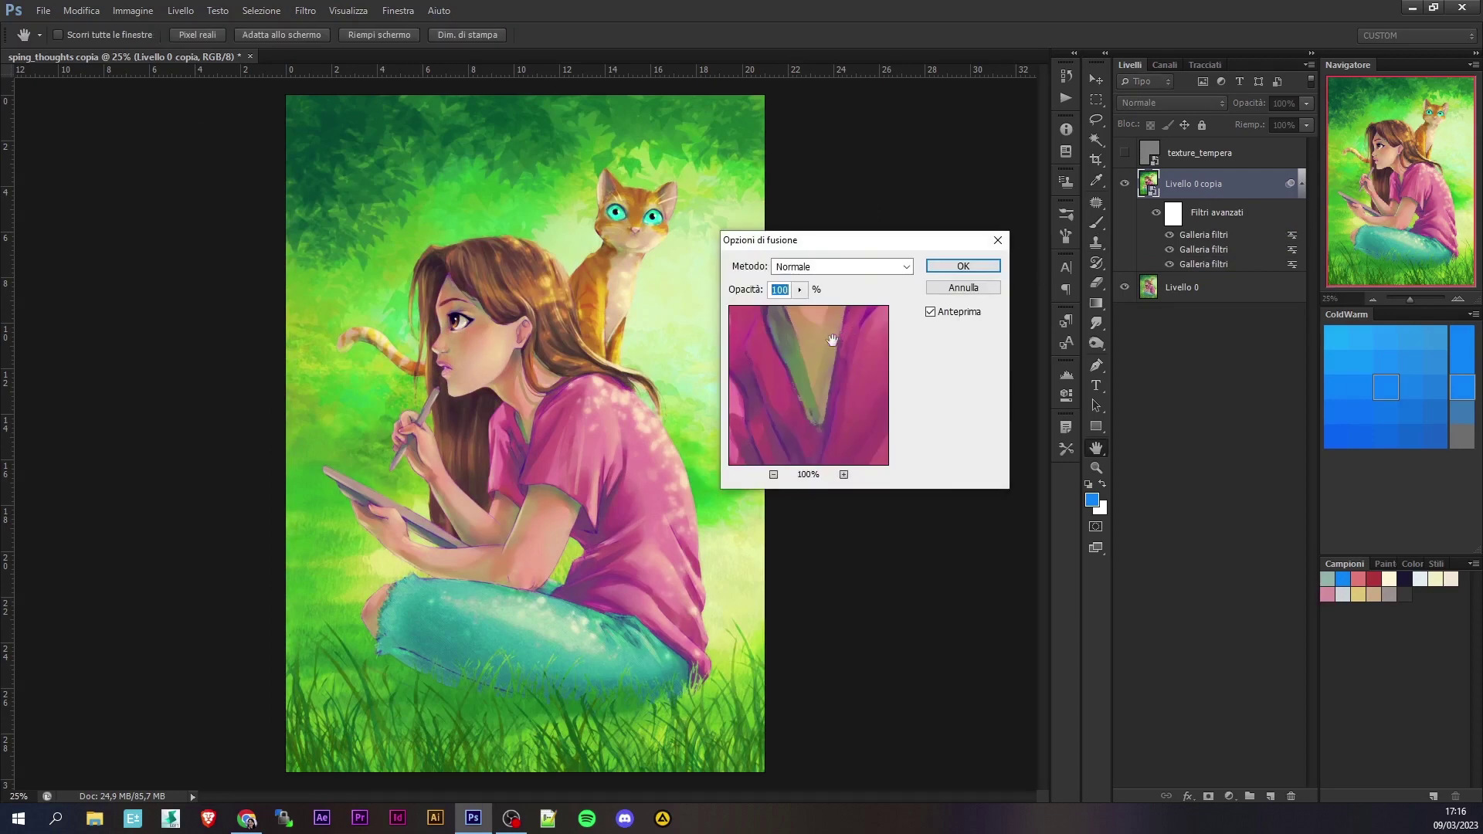
{"action": "left_click", "coordinate": [828, 272]}
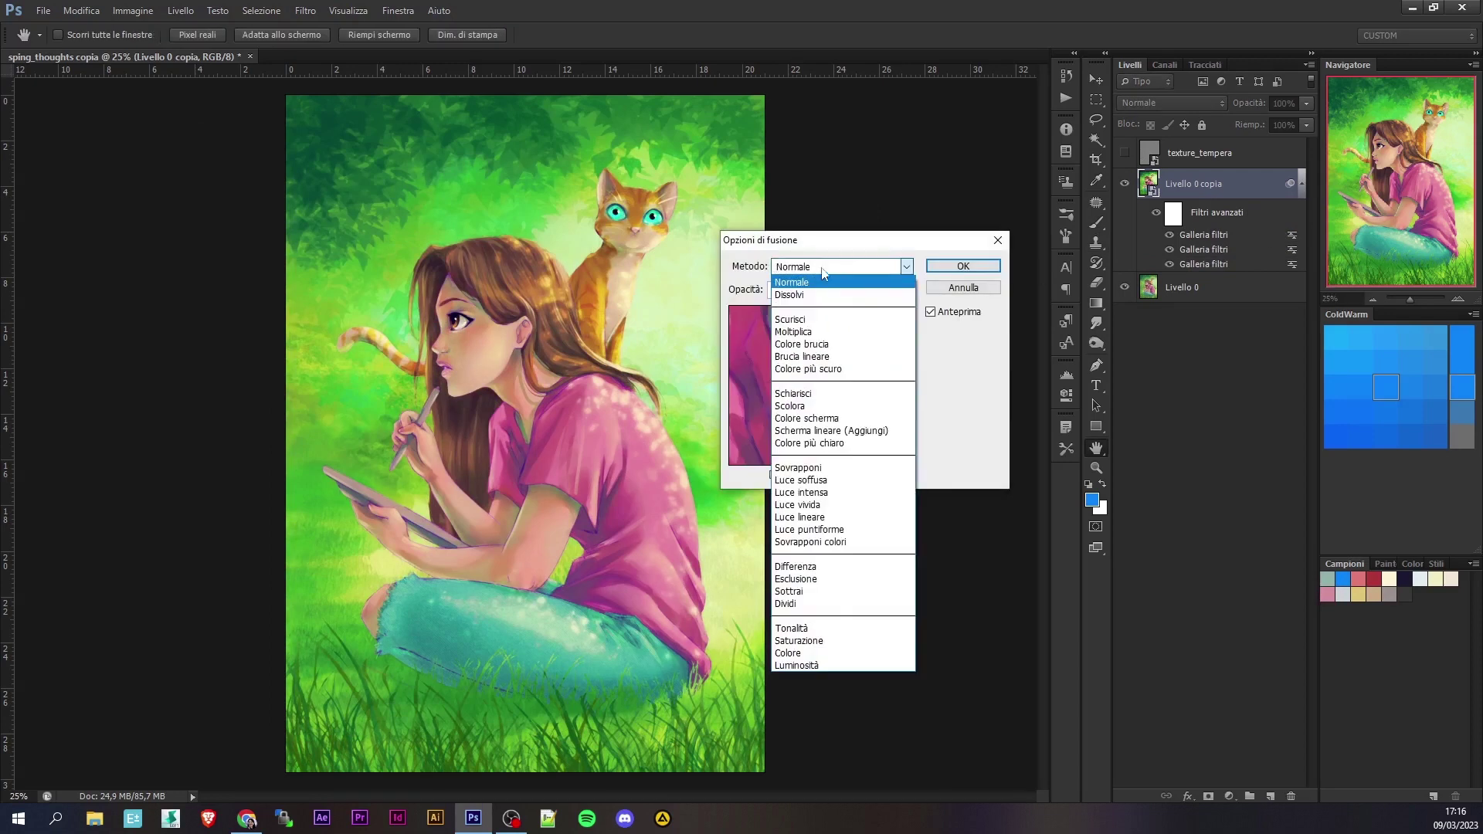
{"action": "left_click", "coordinate": [801, 479]}
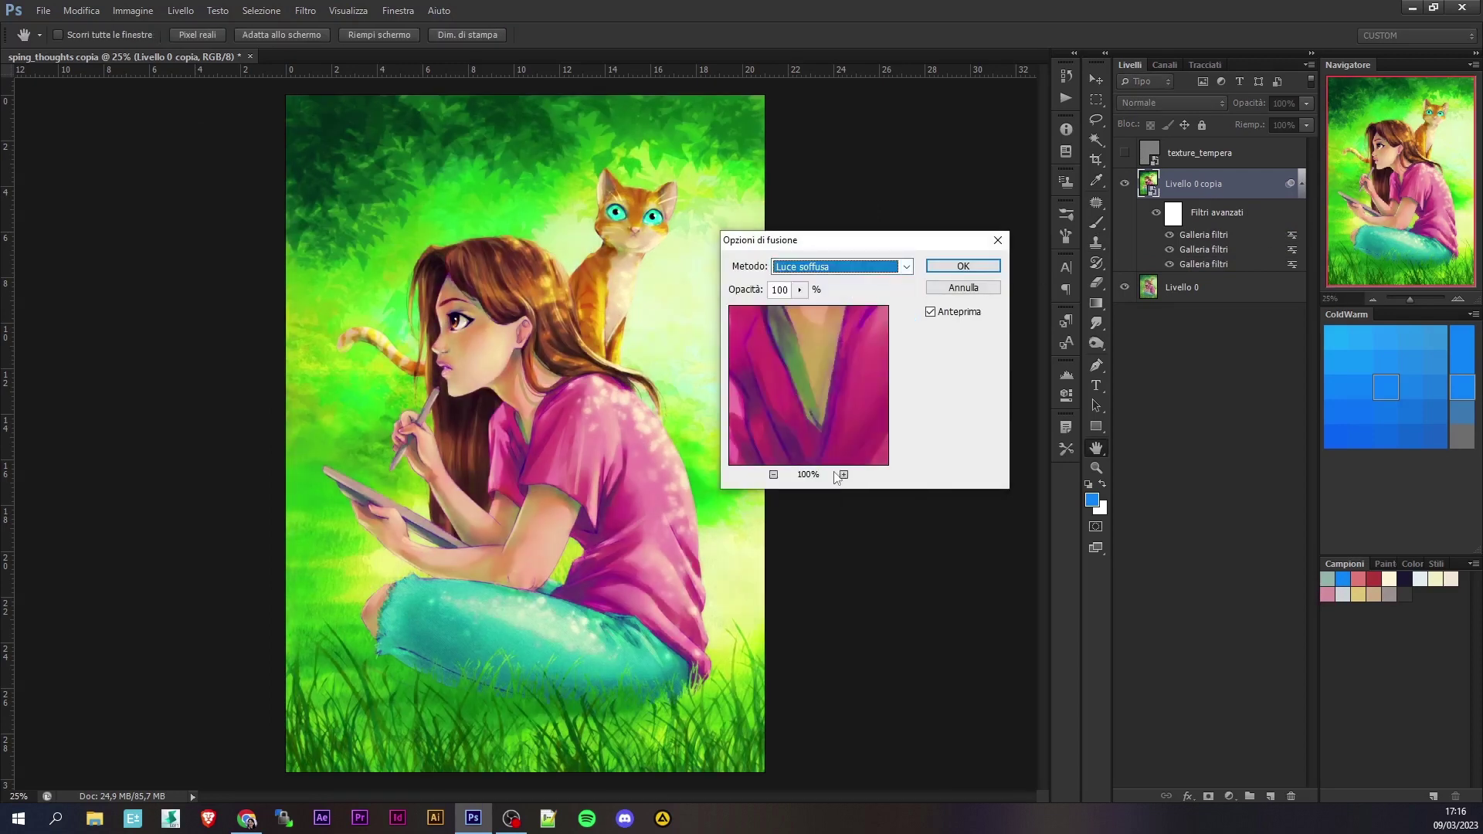
{"action": "left_click", "coordinate": [964, 266]}
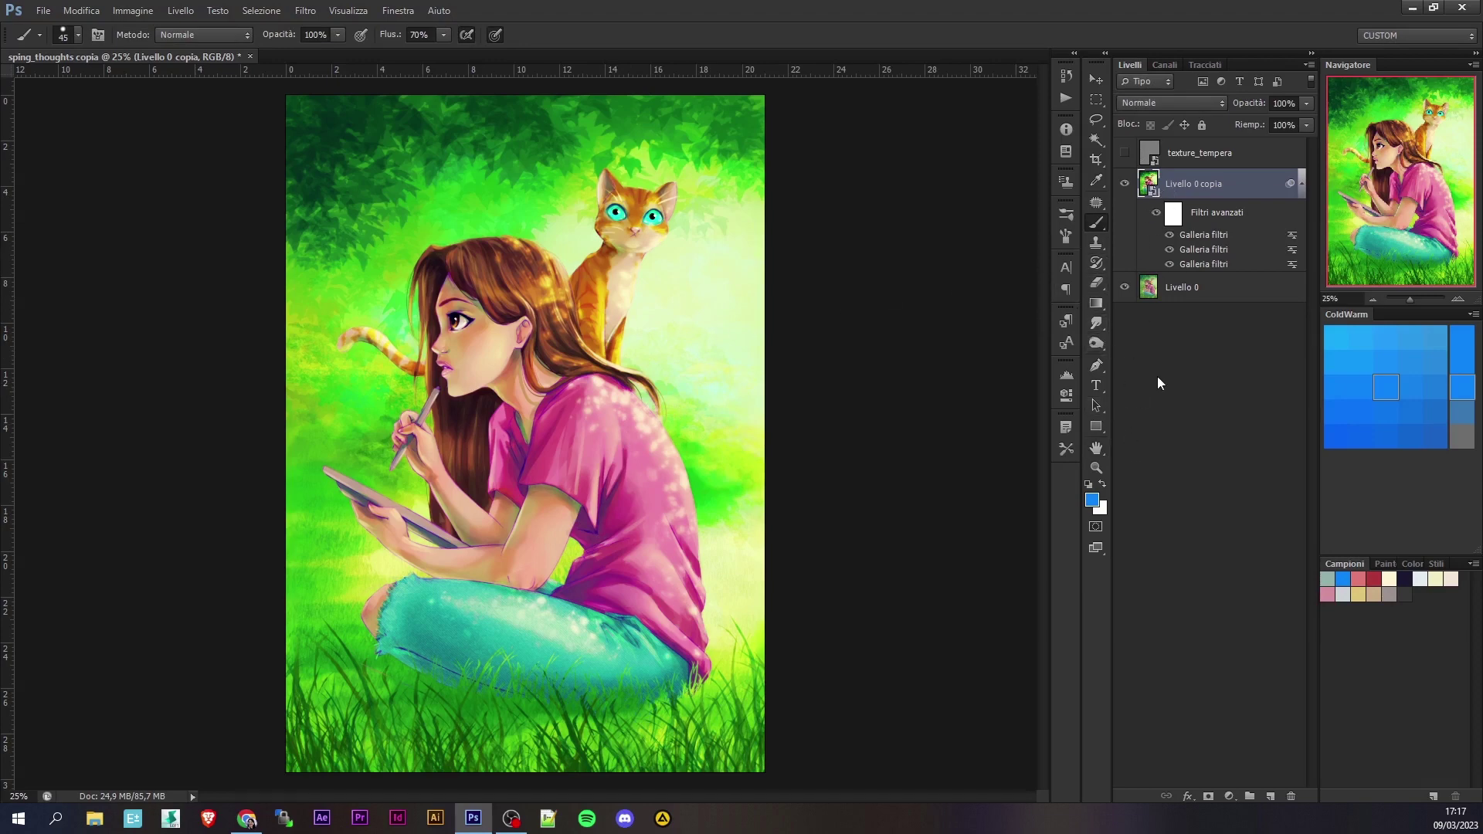
Add a Tonalità/saturazione adjustment layer above Livello 0 copia with saturation -20 and delete its layer mask.
{"action": "left_click", "coordinate": [1228, 796]}
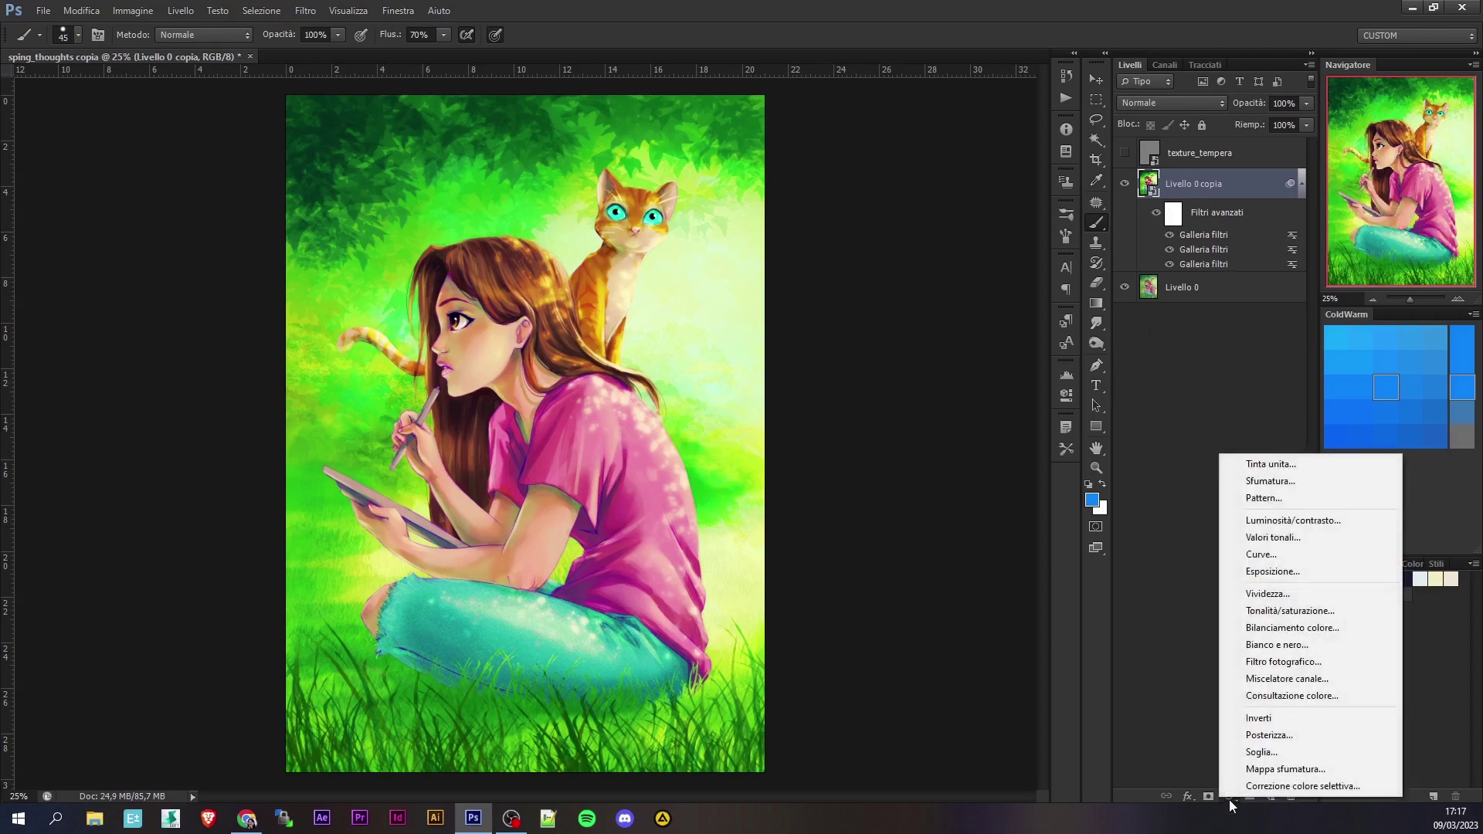
{"action": "left_click", "coordinate": [1313, 613]}
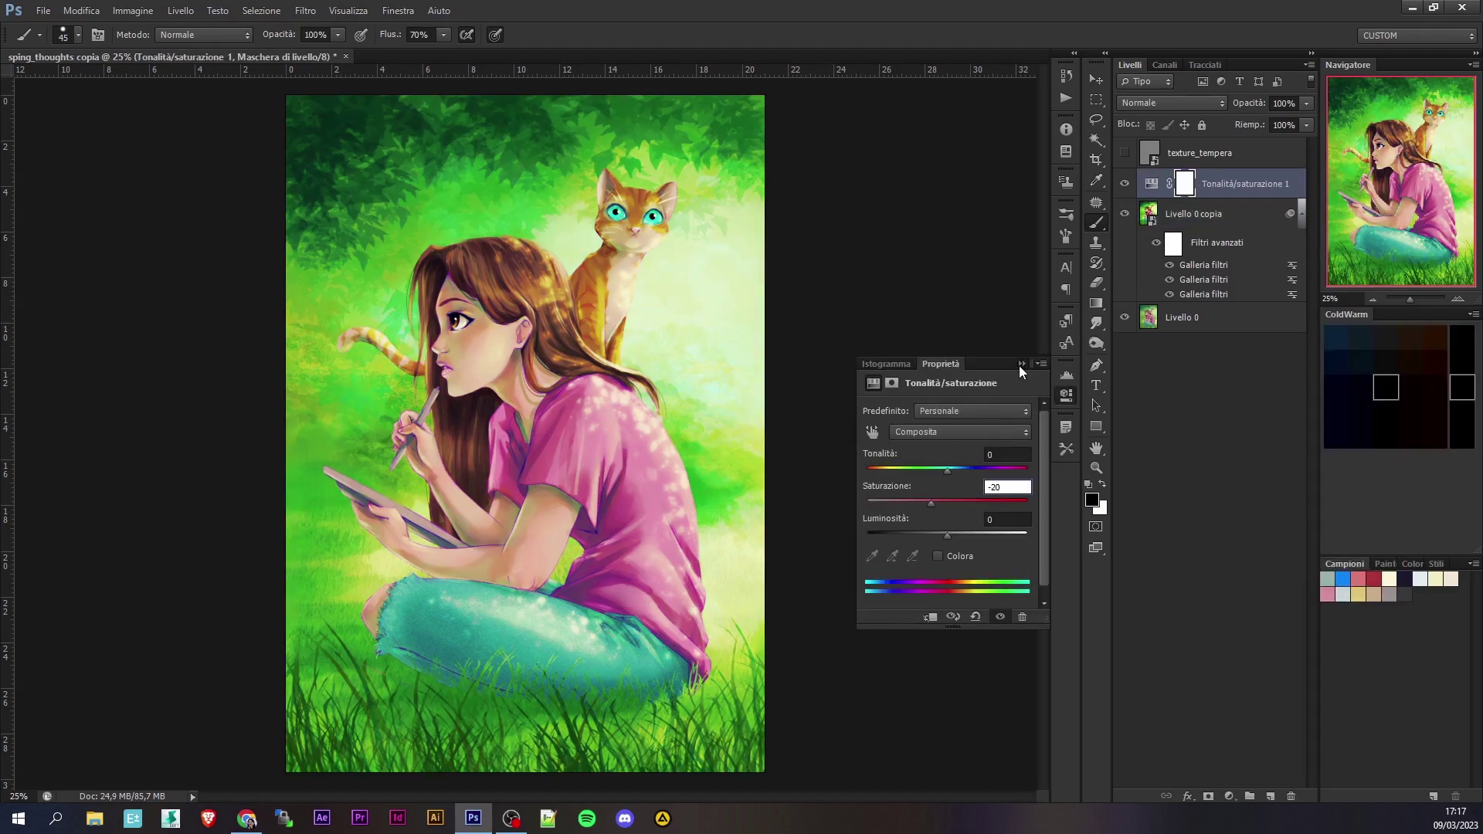
{"action": "right_click", "coordinate": [1190, 188]}
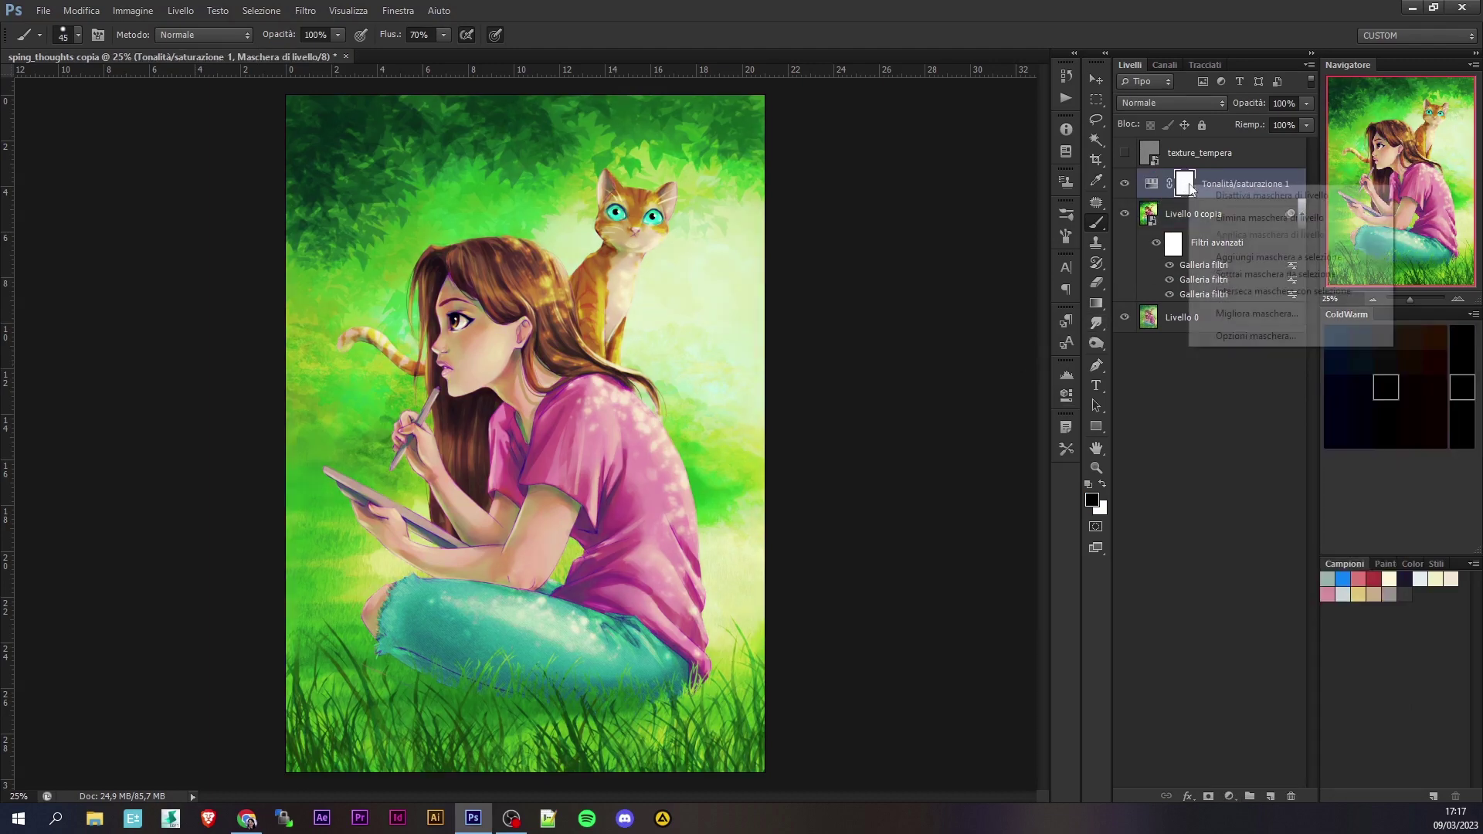
{"action": "left_click", "coordinate": [1266, 218]}
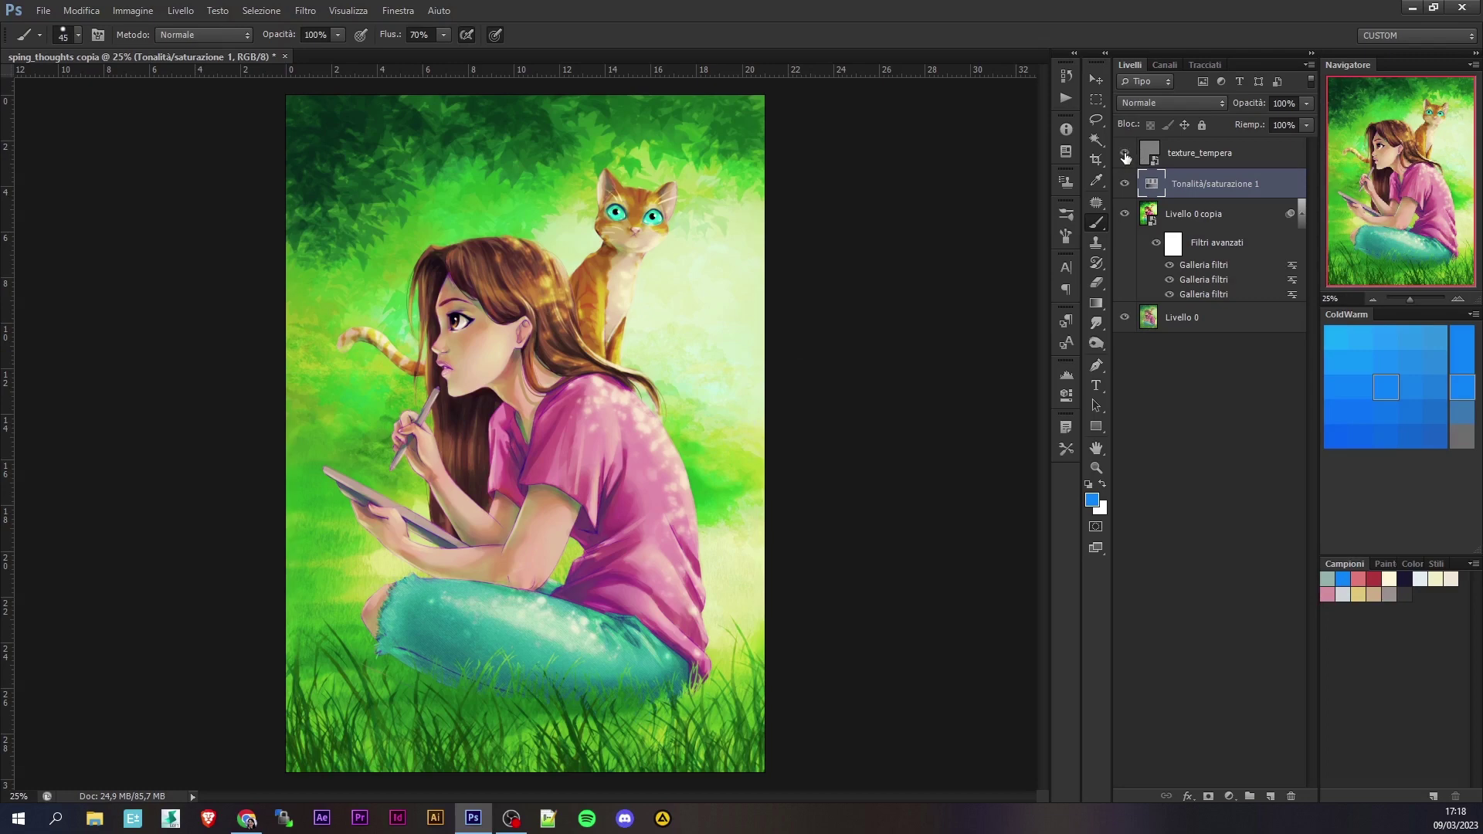
Show the texture_tempera layer and set its blending mode to Moltiplica.
{"action": "left_click", "coordinate": [1124, 154]}
{"action": "left_click", "coordinate": [1195, 156]}
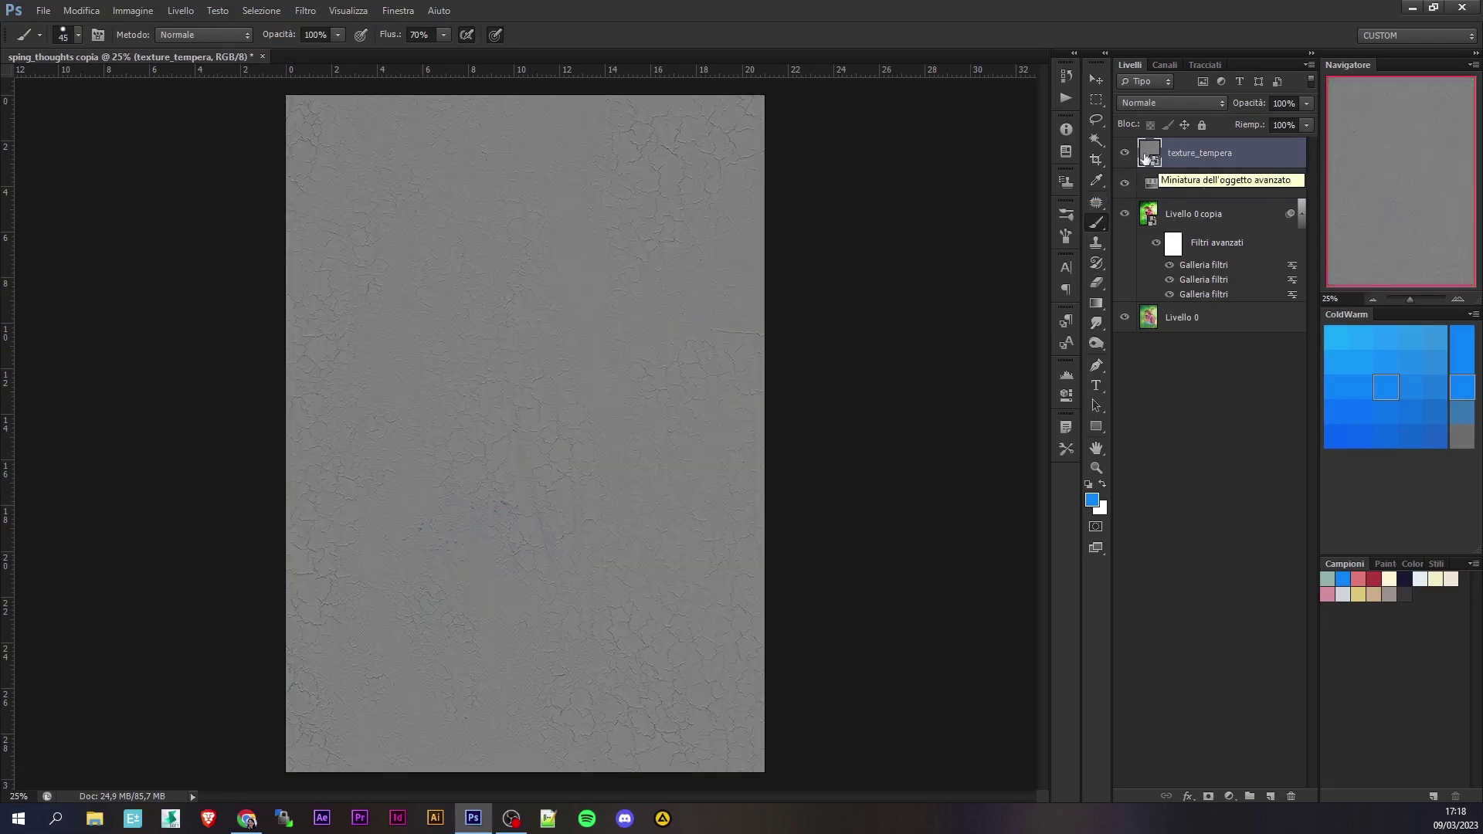
{"action": "left_click", "coordinate": [1149, 103]}
{"action": "left_click", "coordinate": [1160, 170]}
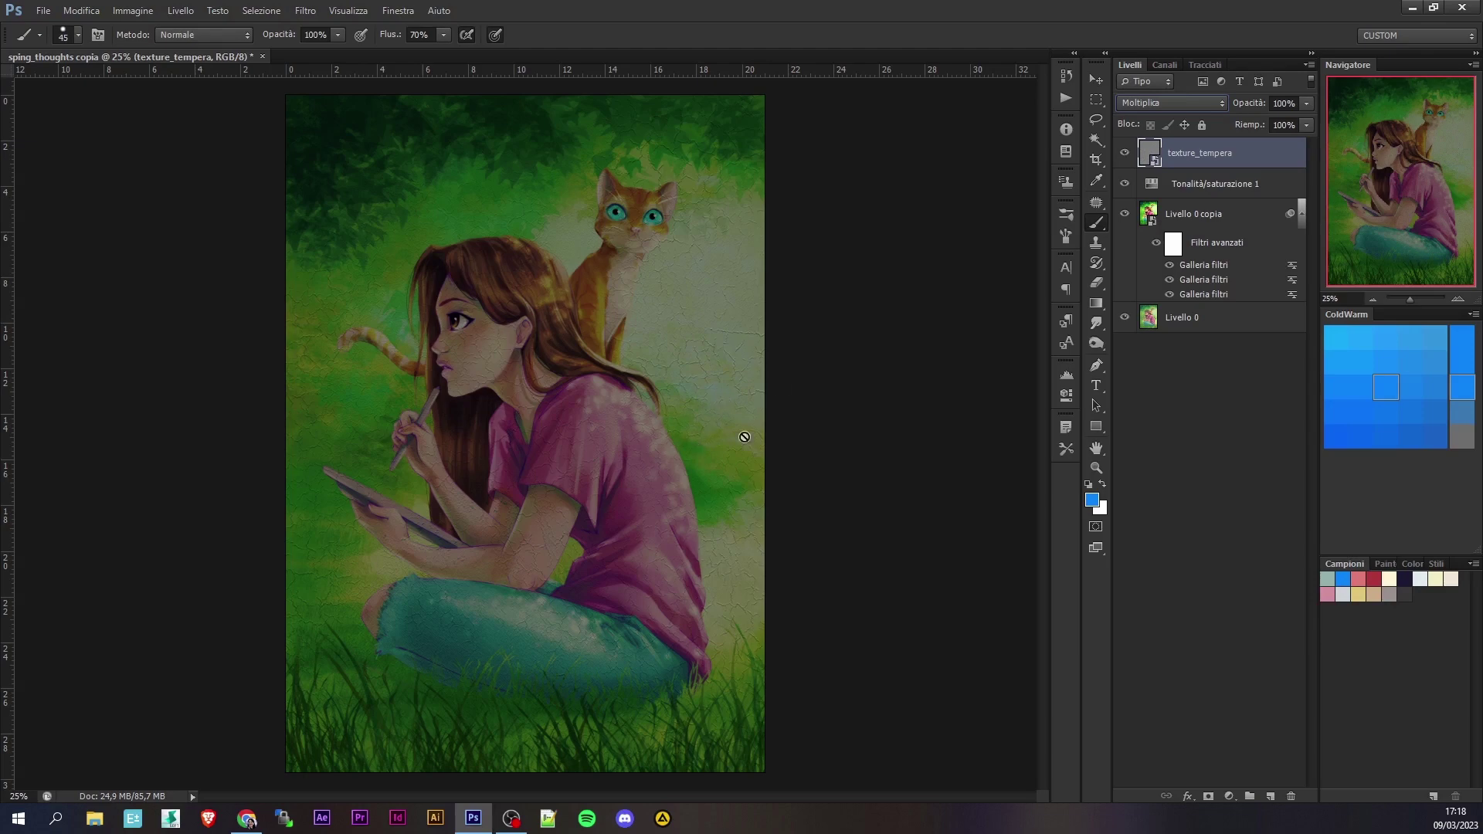
Try the Colore brucia blending mode on the texture_tempera layer with its opacity at 70%.
{"action": "left_click", "coordinate": [1158, 103]}
{"action": "left_click", "coordinate": [1167, 186]}
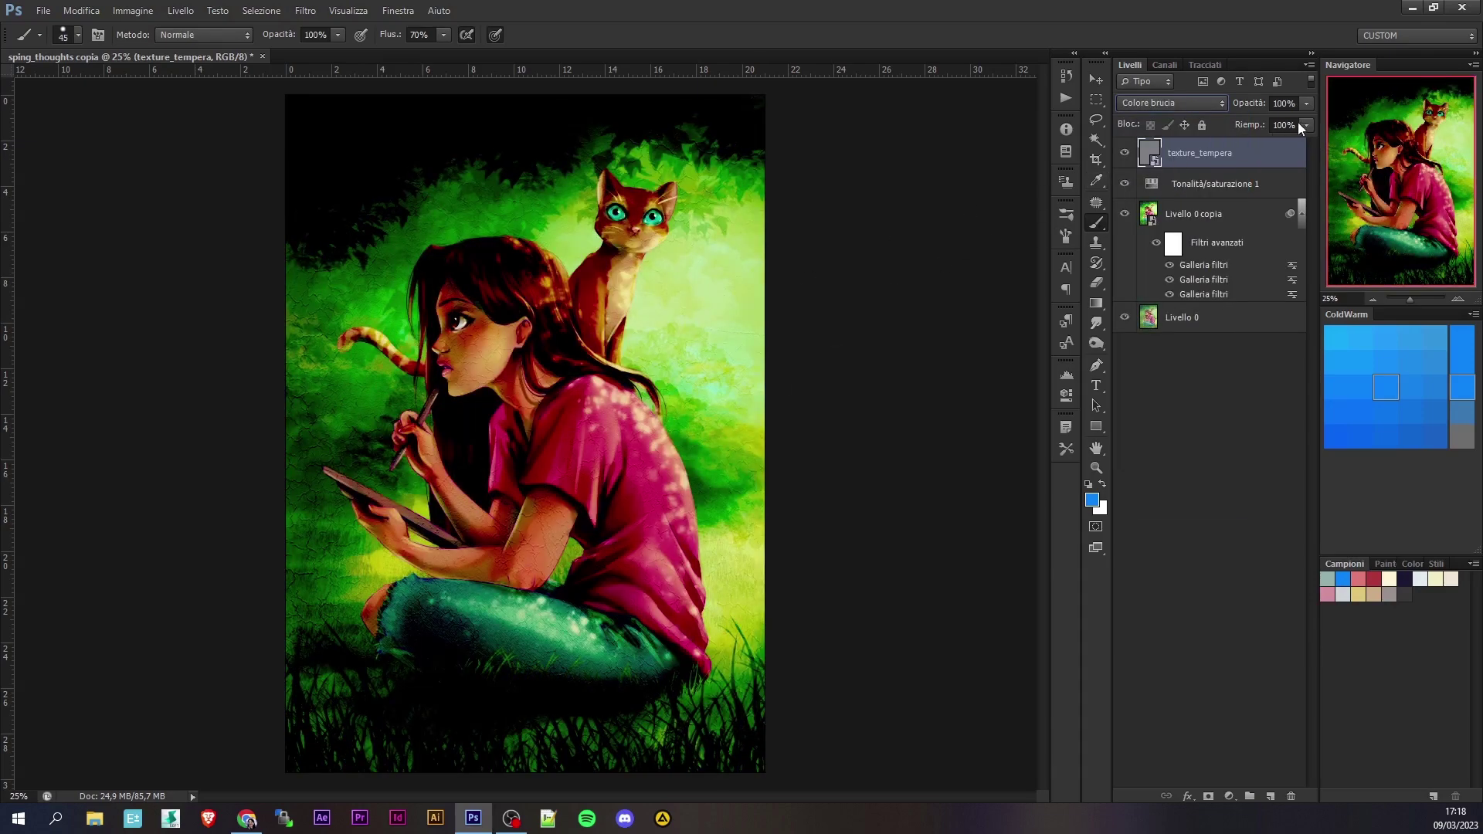
{"action": "left_click_drag", "start_coordinate": [1310, 123], "coordinate": [1276, 122]}
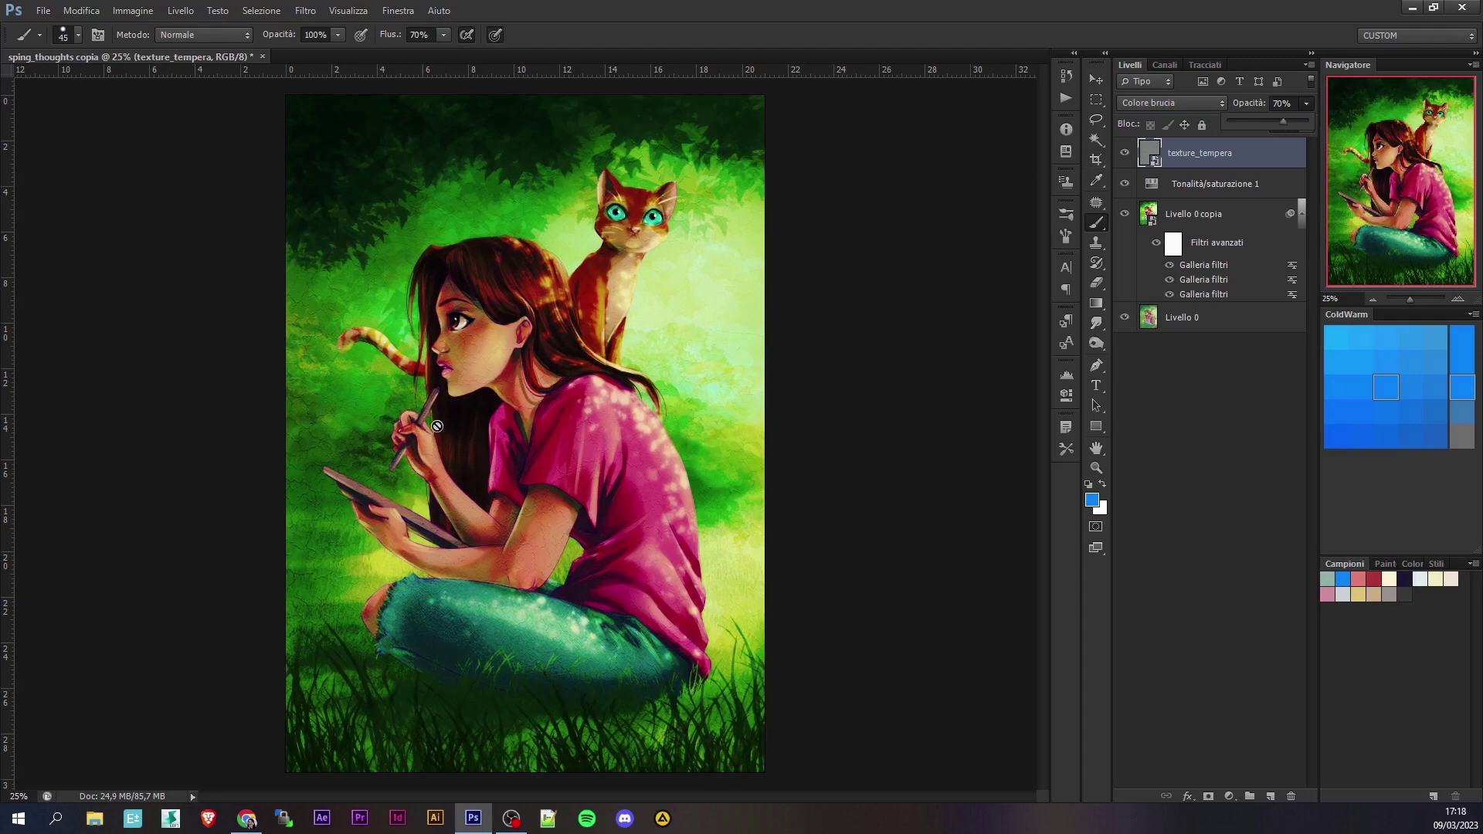
Return the texture_tempera layer to the Moltiplica blending mode at 100% opacity.
{"action": "left_click", "coordinate": [1171, 103]}
{"action": "left_click", "coordinate": [1152, 161]}
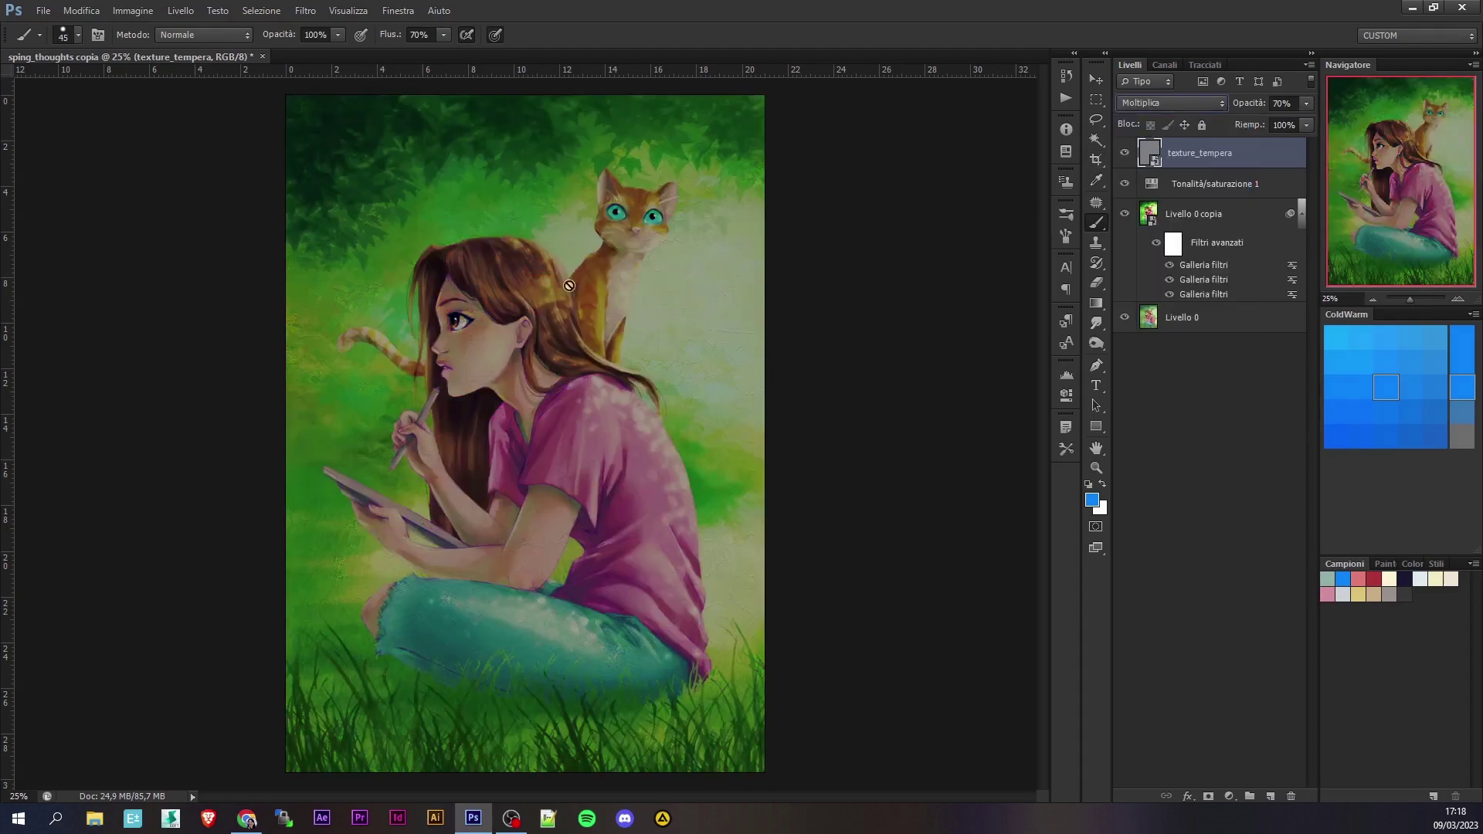
{"action": "left_click", "coordinate": [1306, 103]}
{"action": "left_click_drag", "start_coordinate": [1300, 120], "coordinate": [1318, 120]}
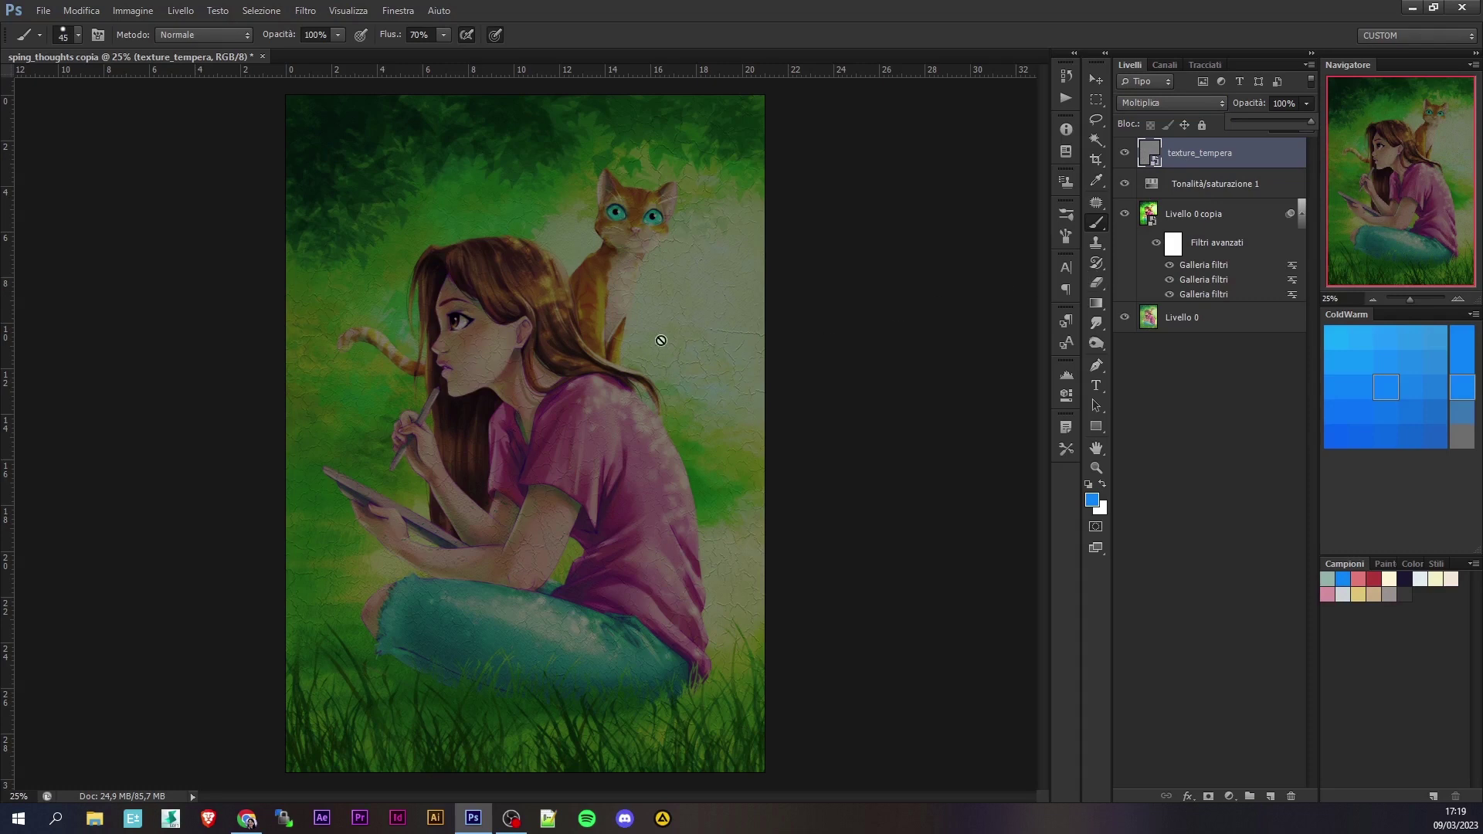
{"action": "left_click", "coordinate": [967, 254]}
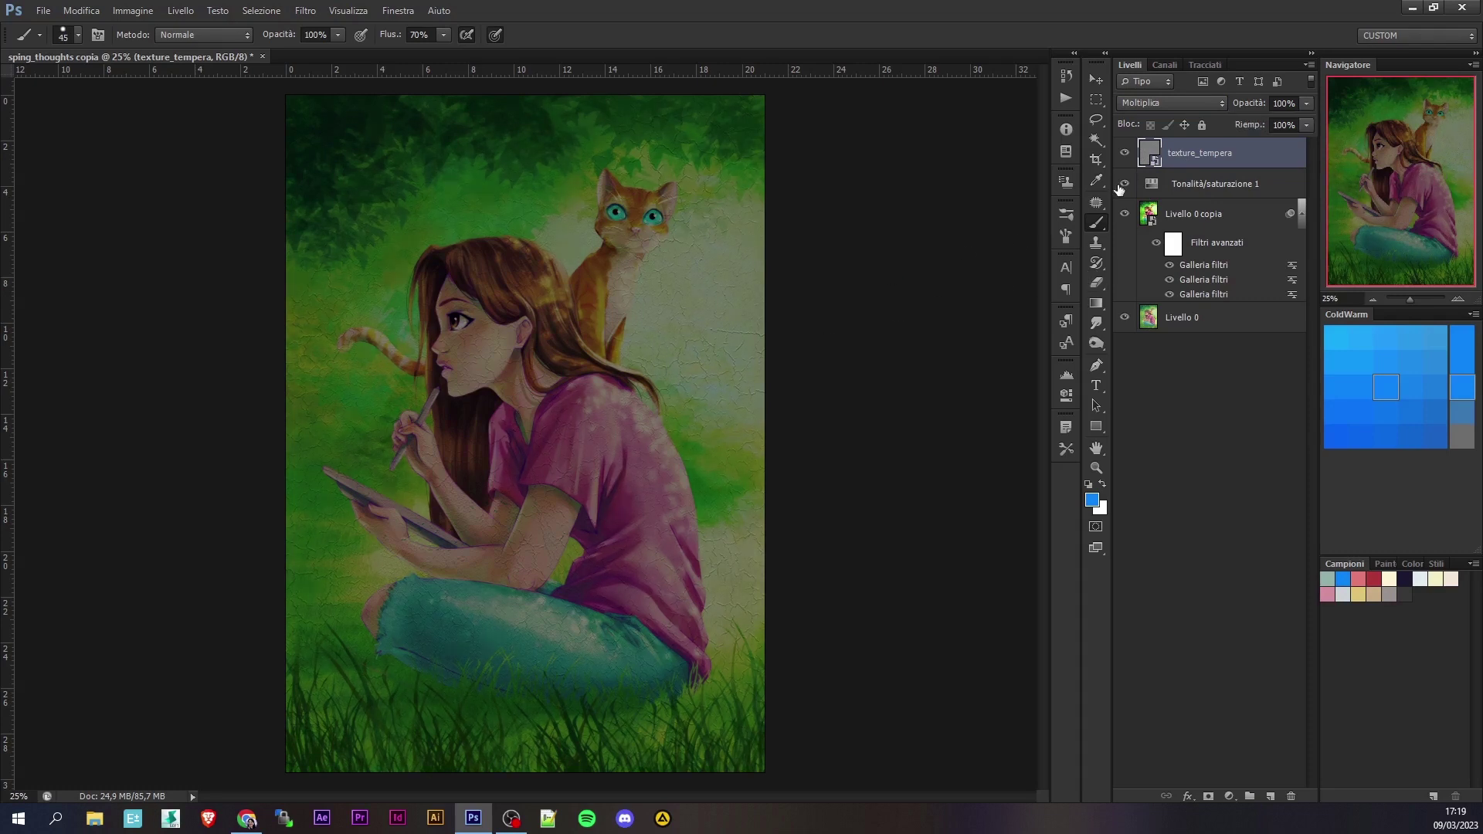
Add a Valori tonali adjustment layer above texture_tempera and set its white input level to 199.
{"action": "left_click", "coordinate": [1229, 796]}
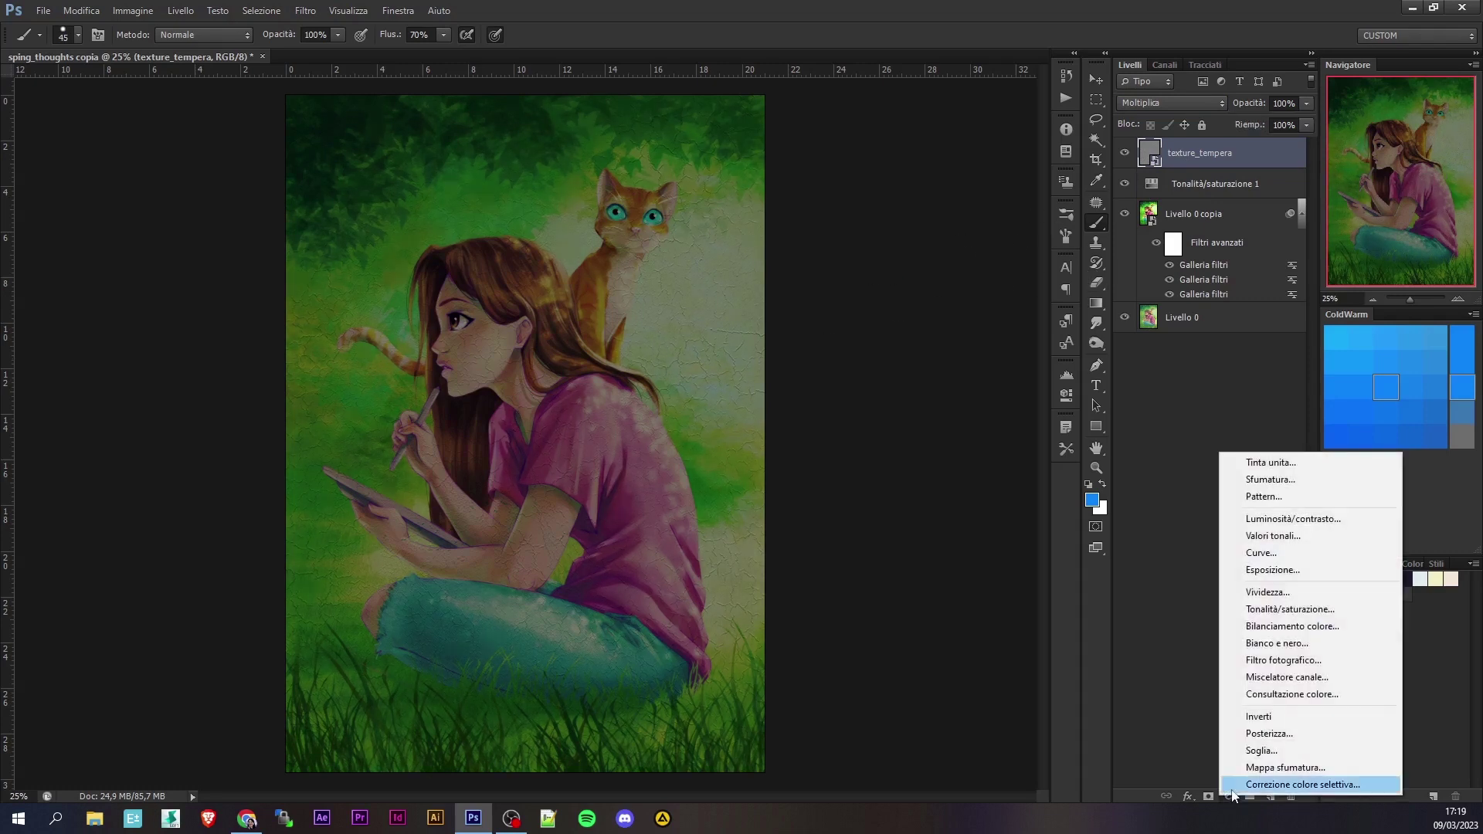
{"action": "left_click", "coordinate": [1305, 539]}
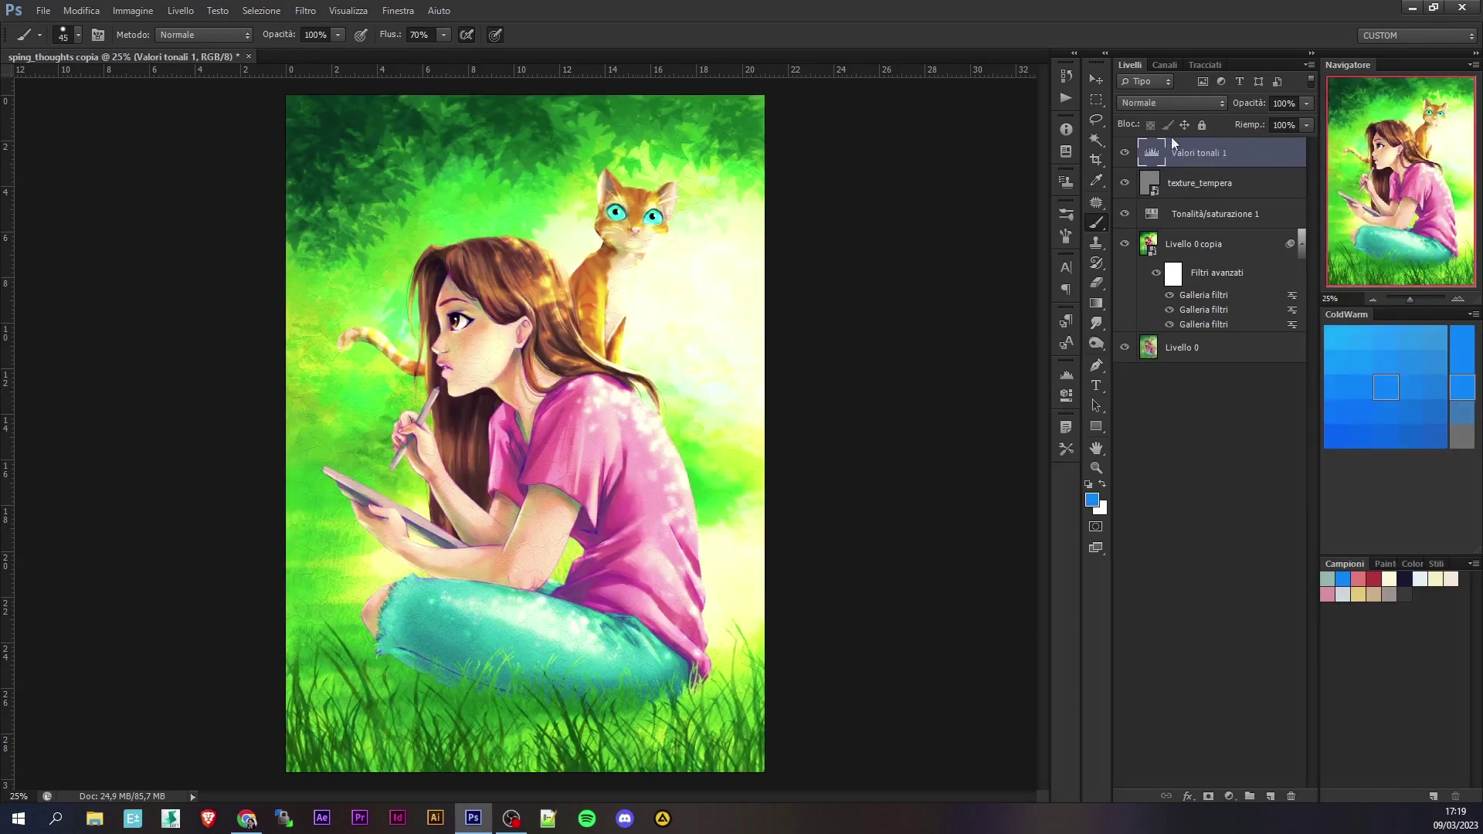
{"action": "double_click", "coordinate": [1153, 154]}
{"action": "left_click_drag", "start_coordinate": [972, 527], "coordinate": [999, 525]}
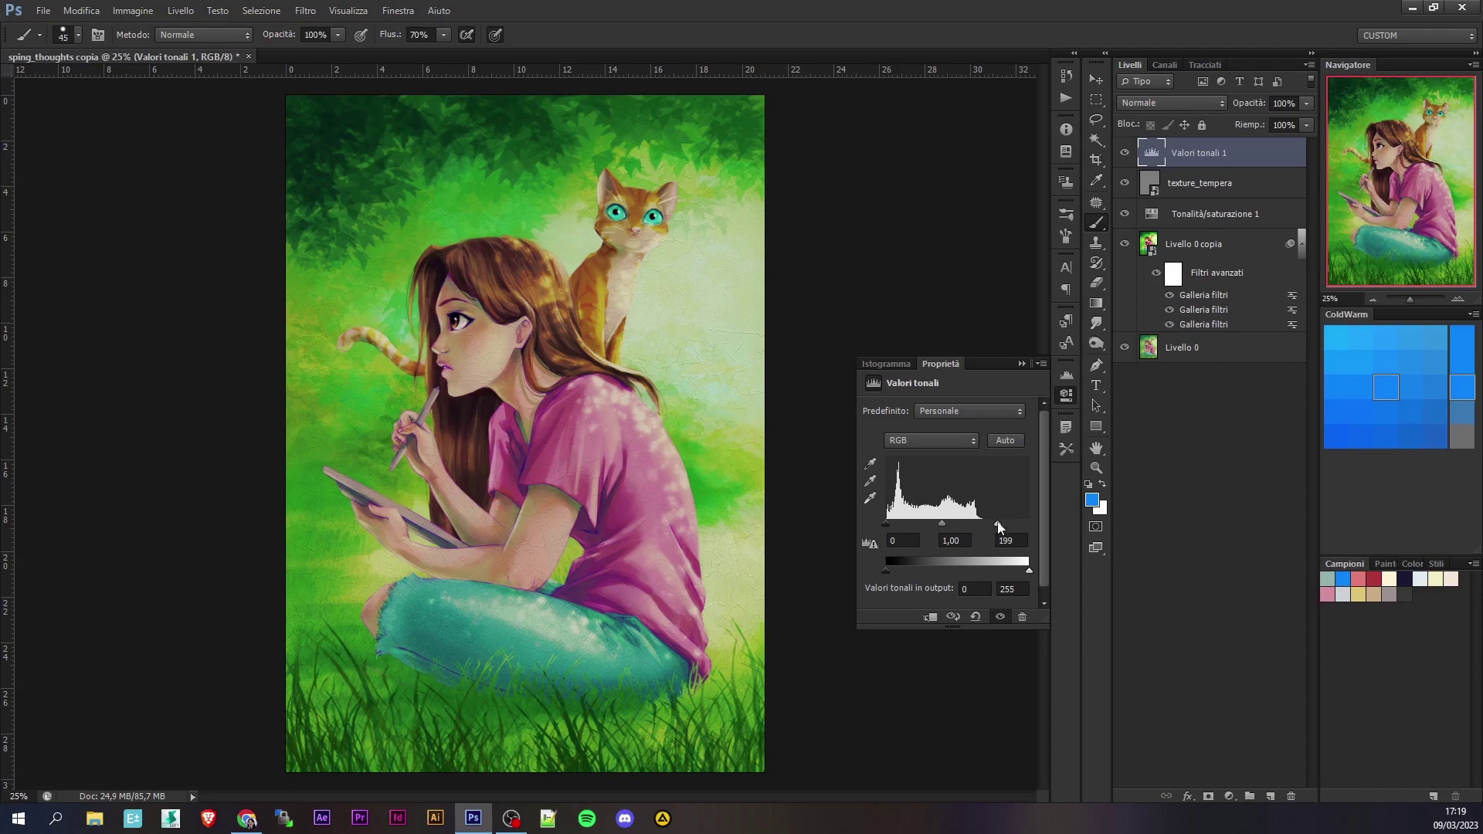
{"action": "left_click", "coordinate": [1066, 395]}
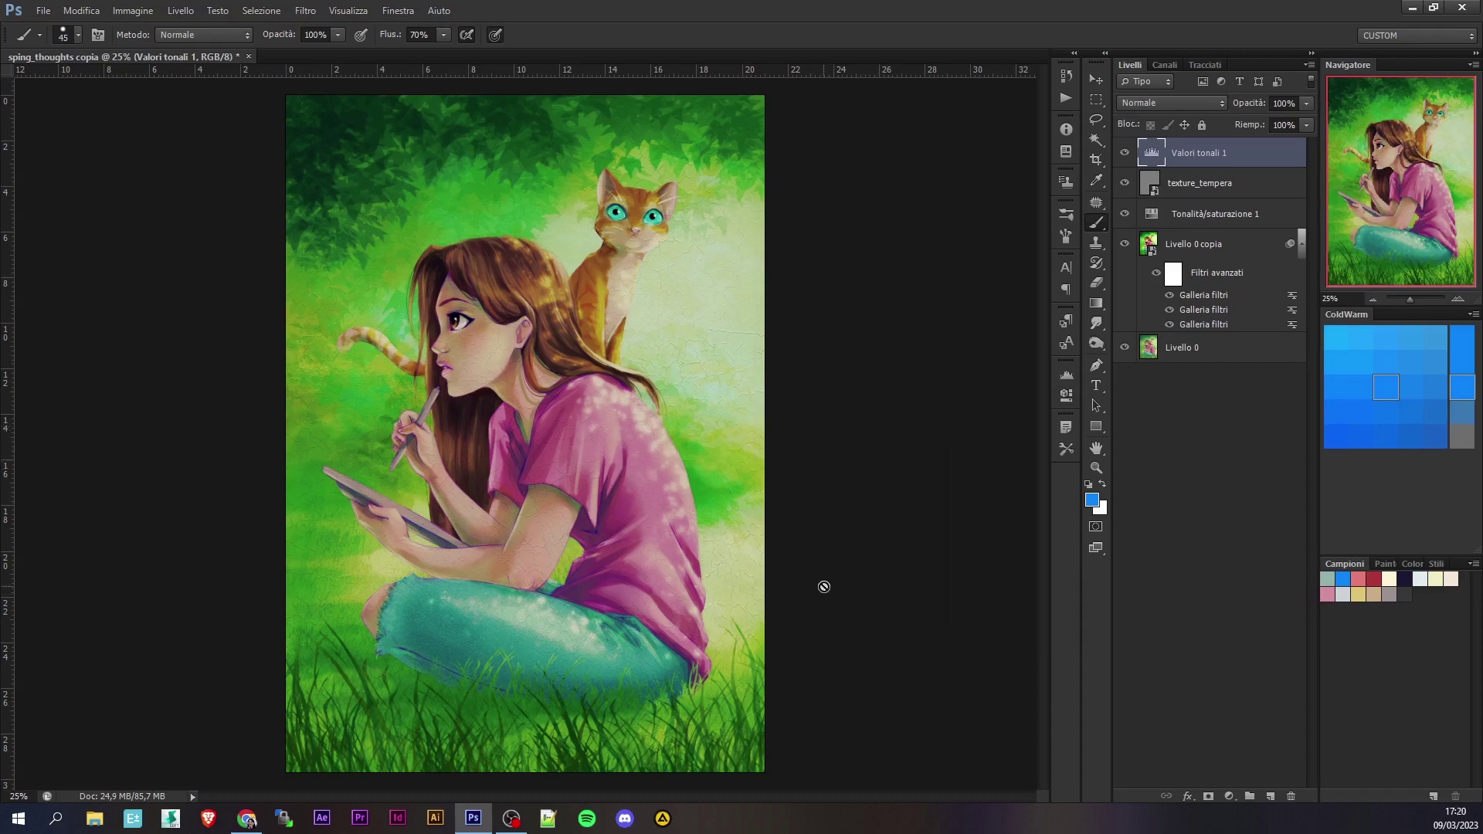
{"action": "key", "text": "ctrl+plus"}
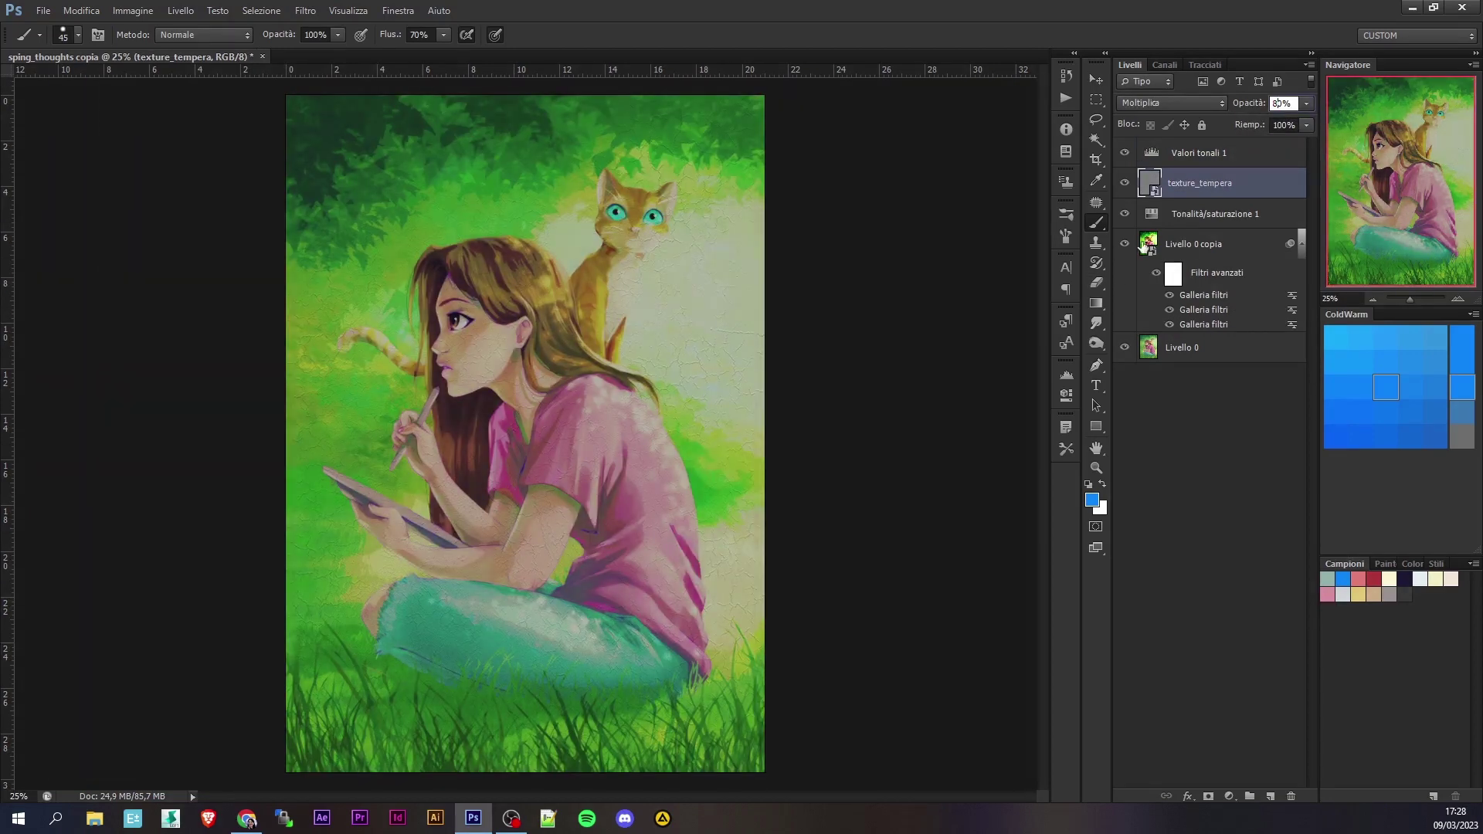
Set the midtone input level of the Valori tonali 1 adjustment layer to 0,9.
{"action": "left_click", "coordinate": [1155, 157]}
{"action": "double_click", "coordinate": [1154, 157]}
{"action": "left_click", "coordinate": [956, 541]}
{"action": "type", "text": "1"}
{"action": "key", "text": "BackSpace"}
{"action": "type", "text": "0,9"}
{"action": "key", "text": "Tab"}
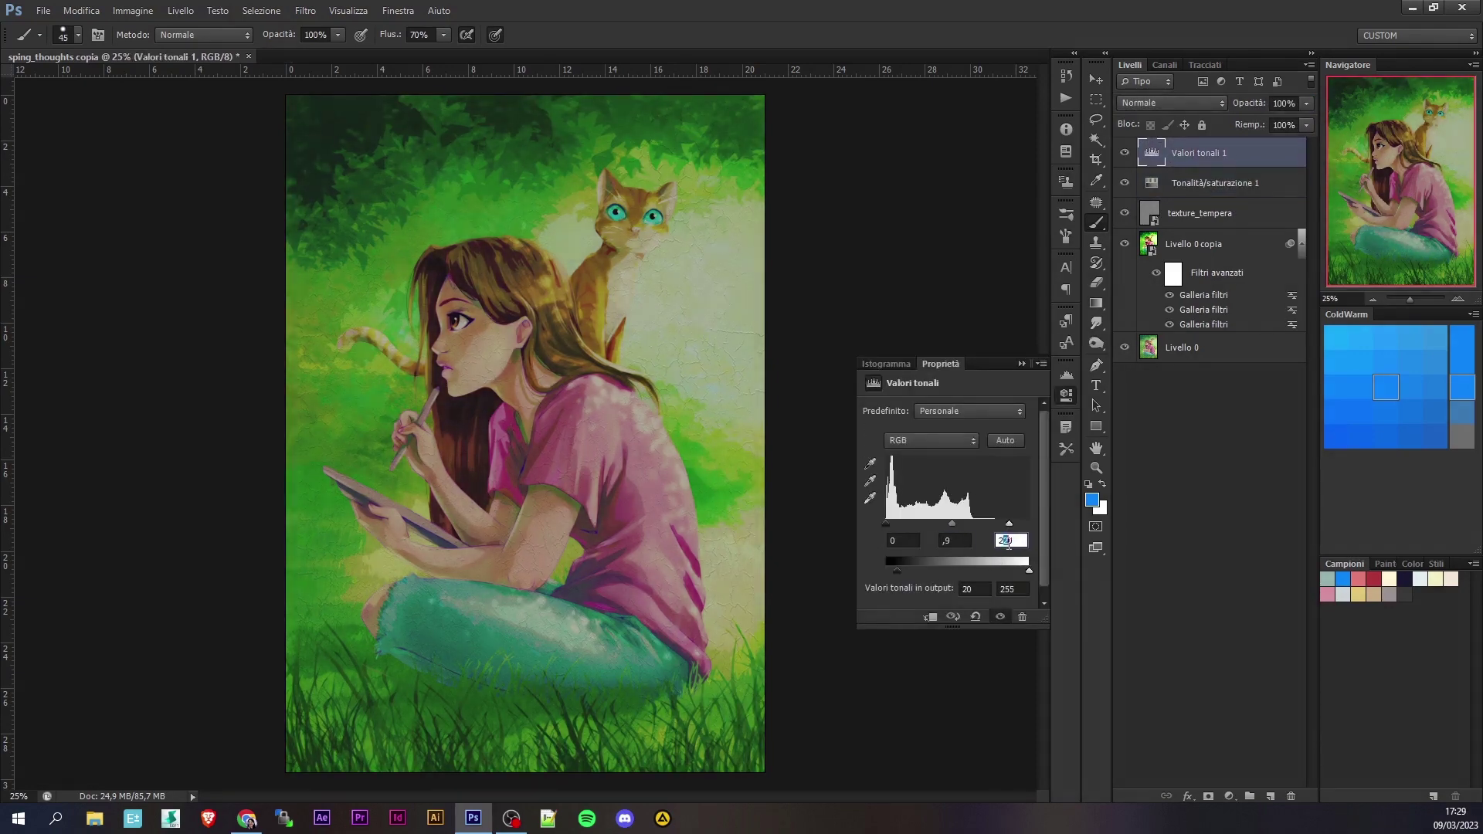
{"action": "left_click", "coordinate": [1022, 364]}
Set the blending mode of the lowest gallery smart filter on Livello 0 copia to Sovrapponi.
{"action": "double_click", "coordinate": [1291, 324]}
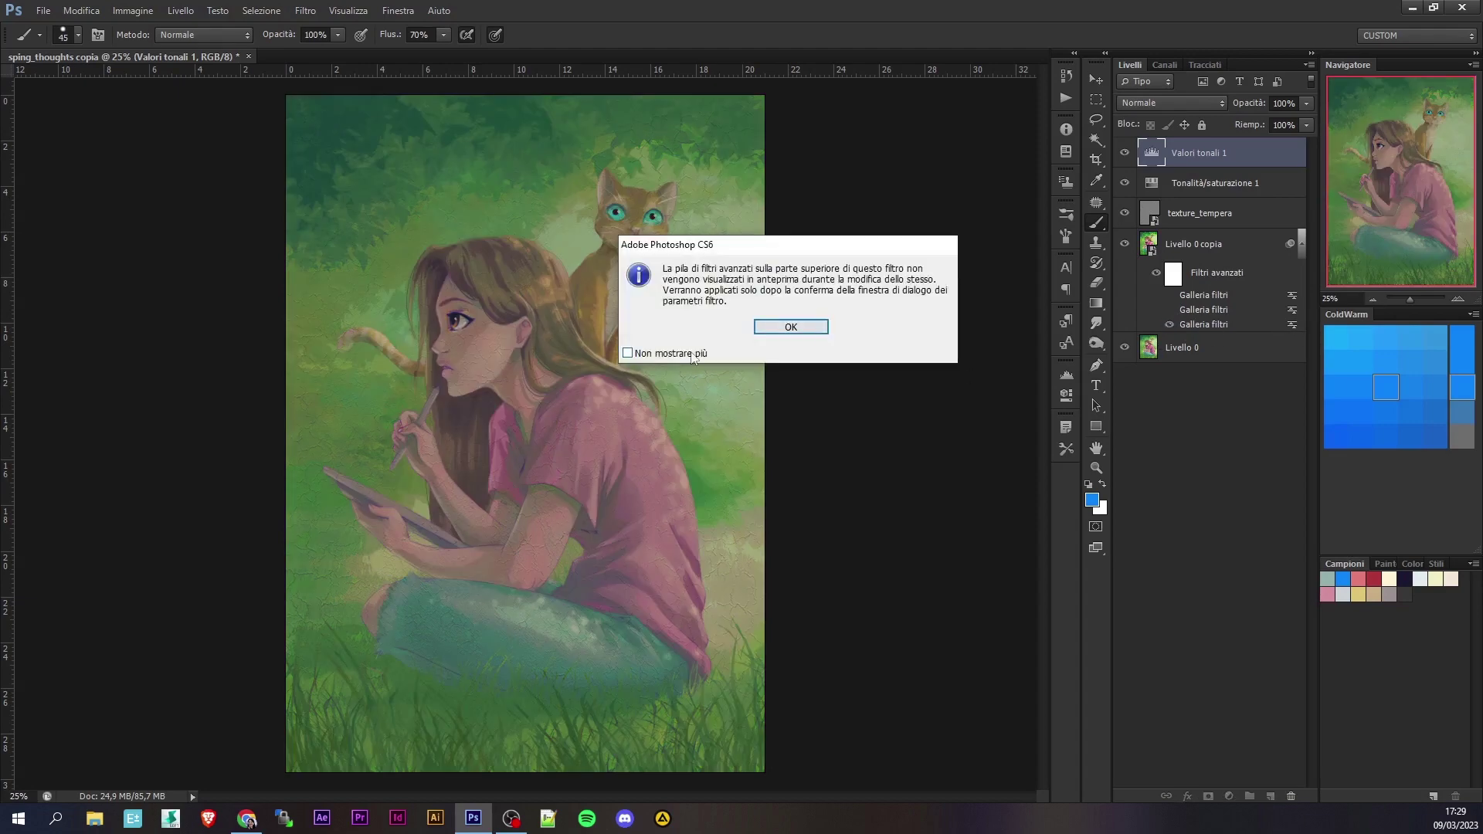
{"action": "left_click", "coordinate": [871, 418]}
{"action": "left_click", "coordinate": [906, 267]}
{"action": "left_click", "coordinate": [798, 467]}
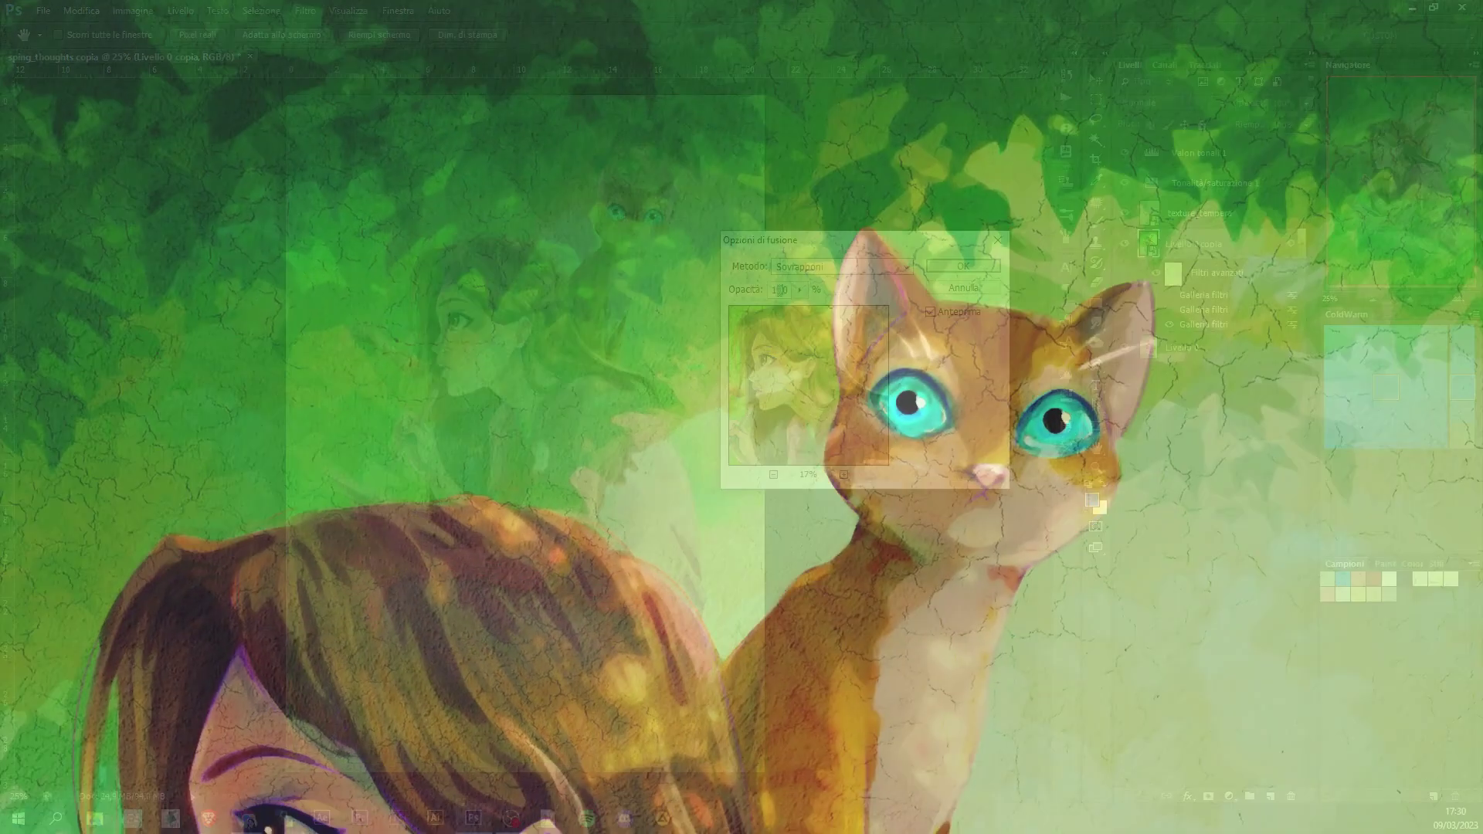